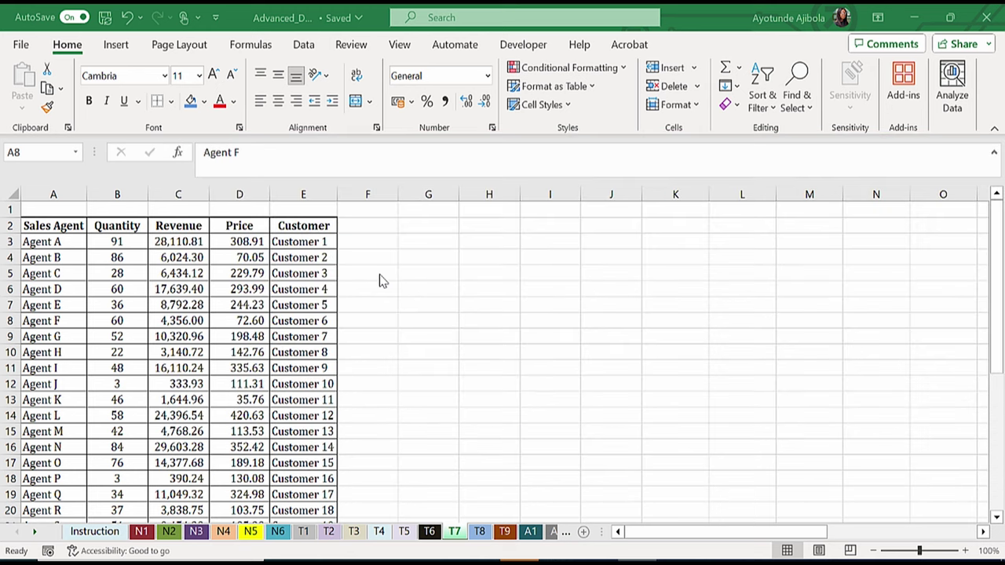
Open the T8 sheet with the VLOOKUP & HLOOKUP table and select part of the Revenue column.
{"action": "left_click", "coordinate": [479, 531]}
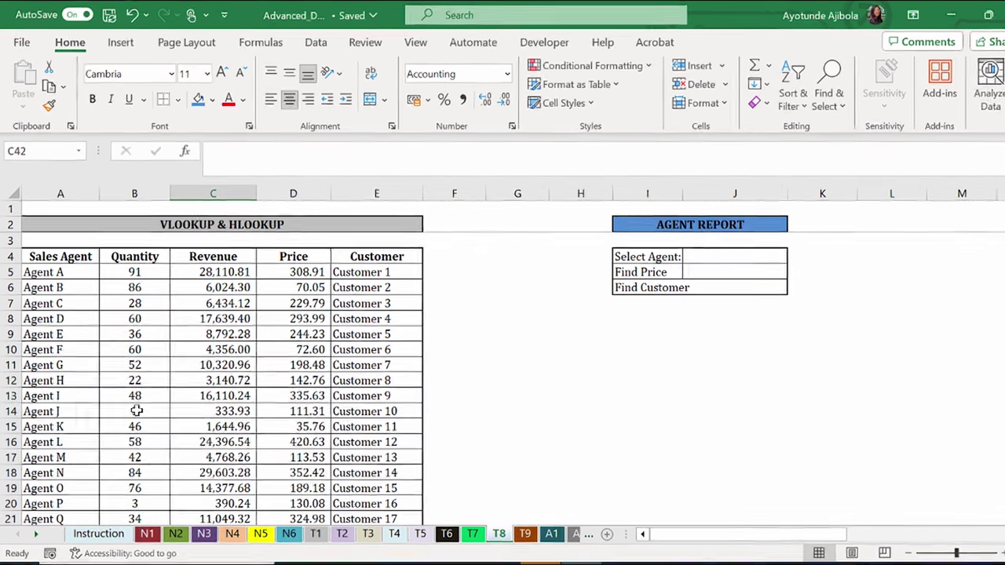
{"action": "left_click_drag", "start_coordinate": [226, 257], "coordinate": [216, 457]}
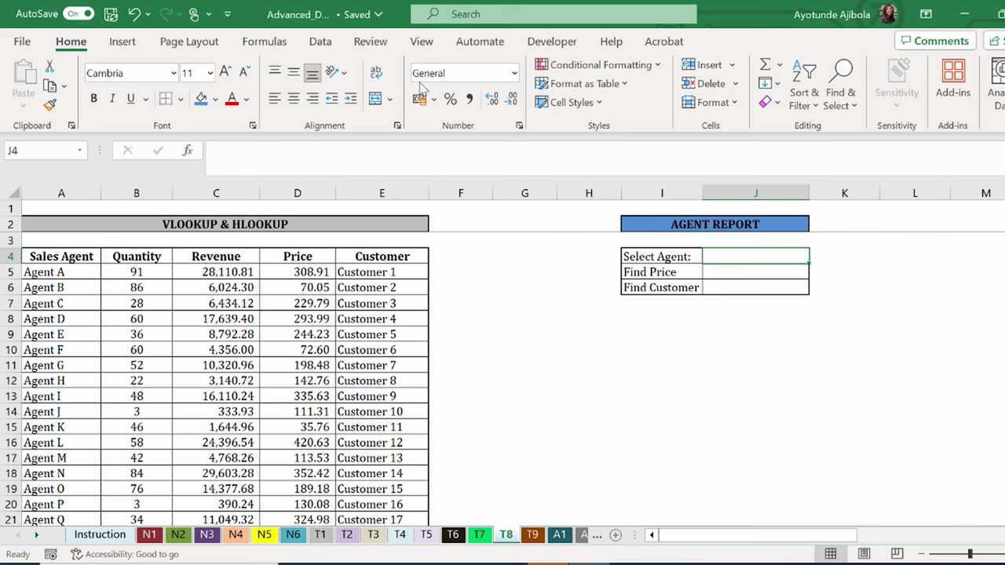
Give J4 a Data Validation list sourced from $A$5:$A$29 and choose Agent B.
{"action": "left_click", "coordinate": [320, 41]}
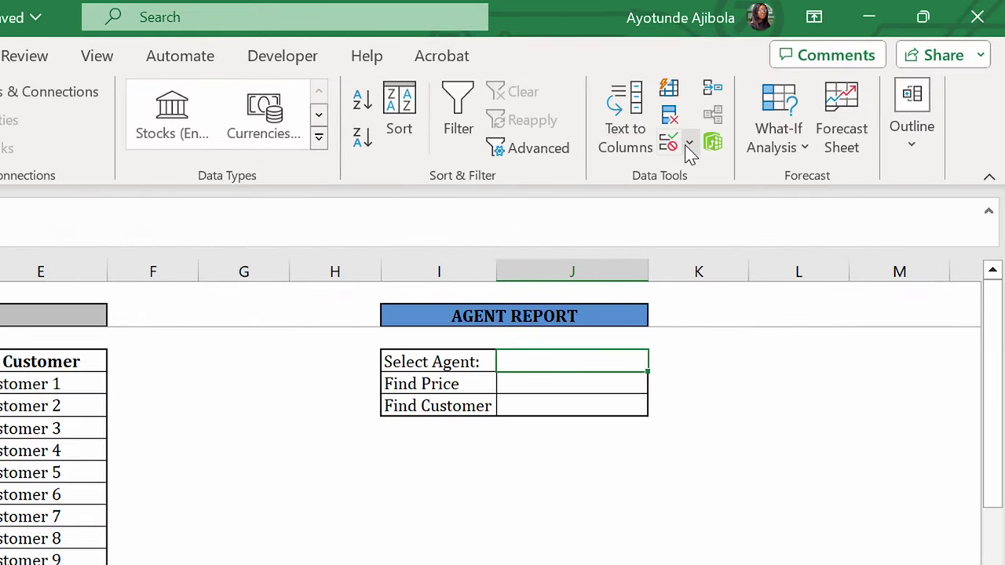
{"action": "left_click", "coordinate": [834, 105]}
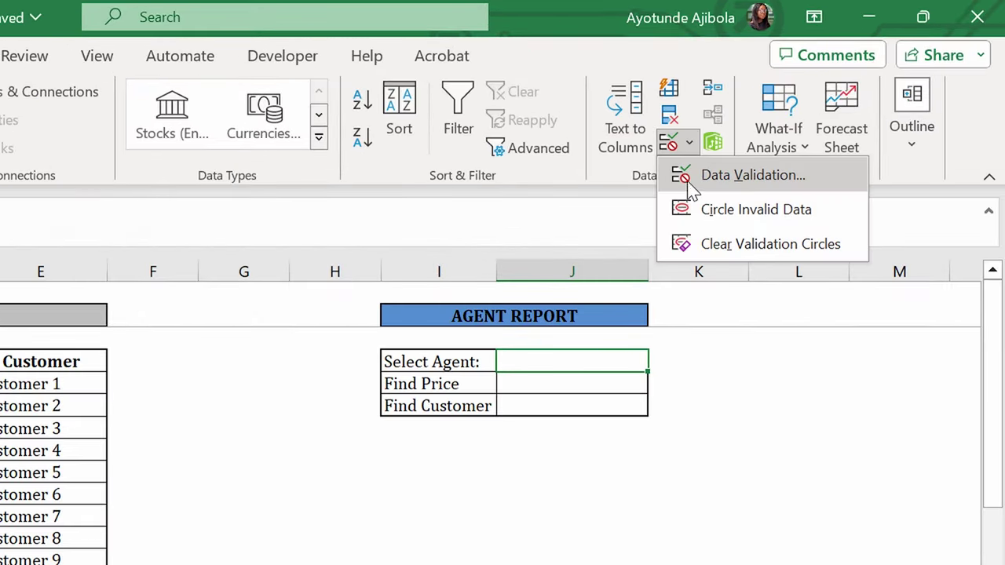
{"action": "left_click", "coordinate": [692, 179]}
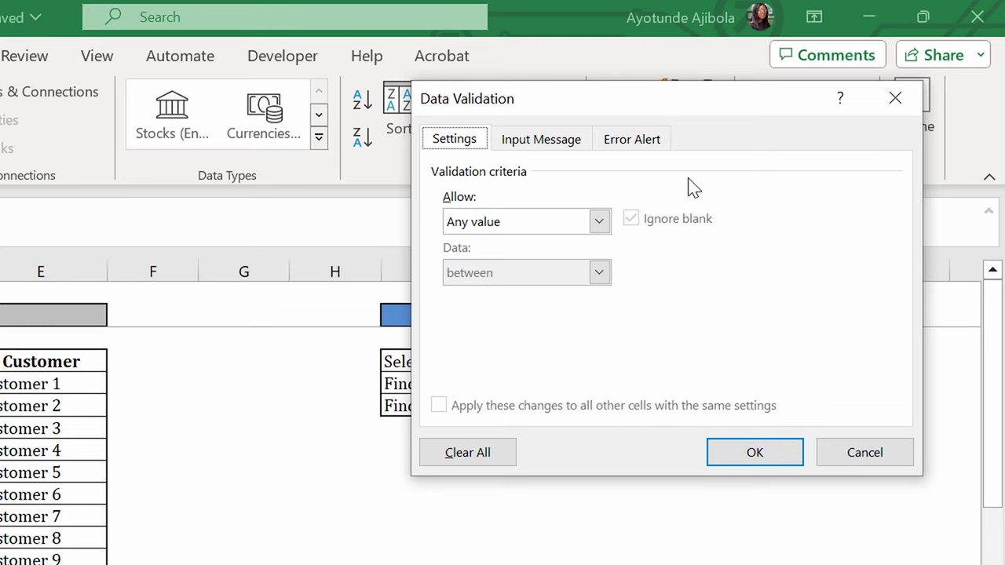
{"action": "left_click", "coordinate": [599, 223]}
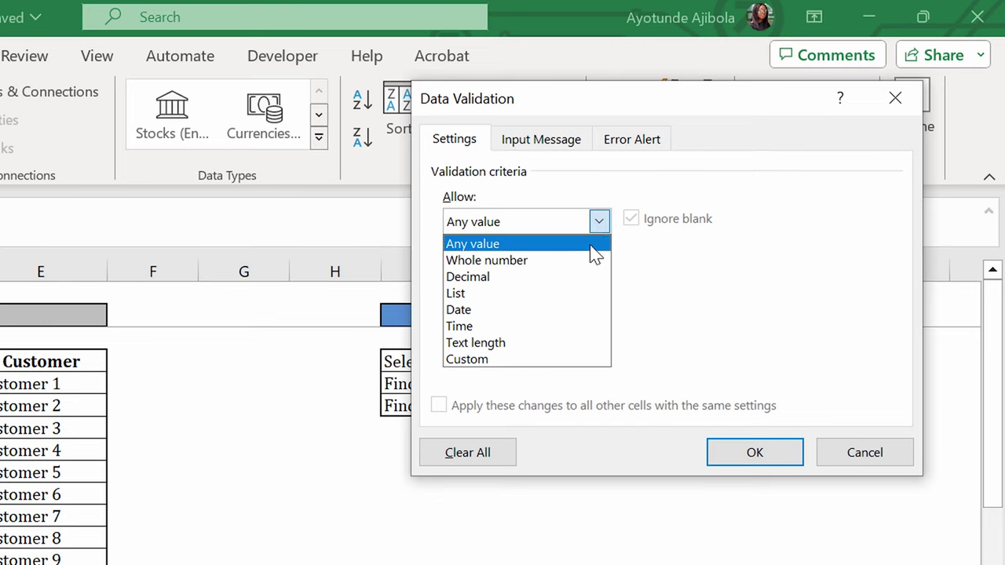
{"action": "left_click", "coordinate": [516, 292]}
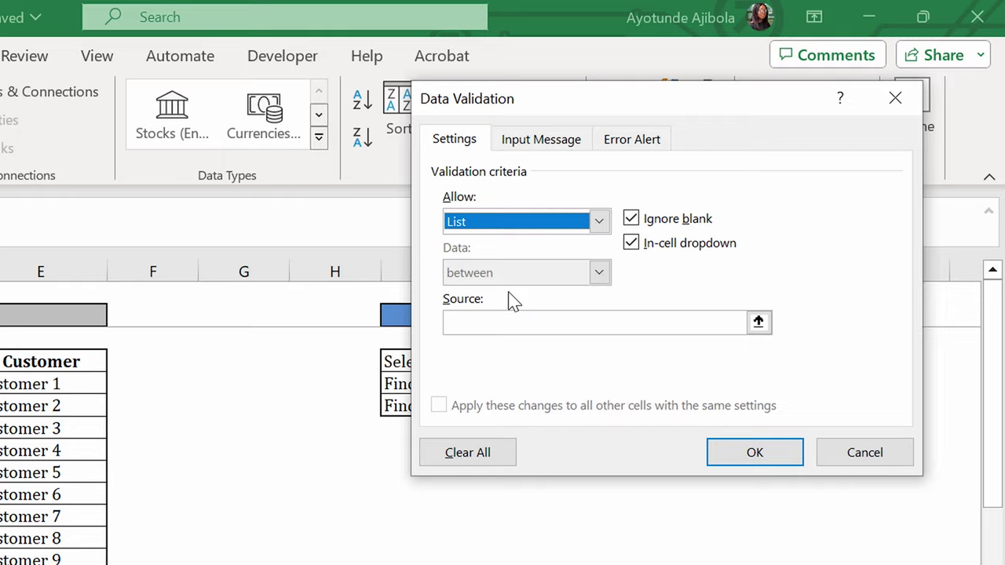
{"action": "left_click", "coordinate": [542, 323]}
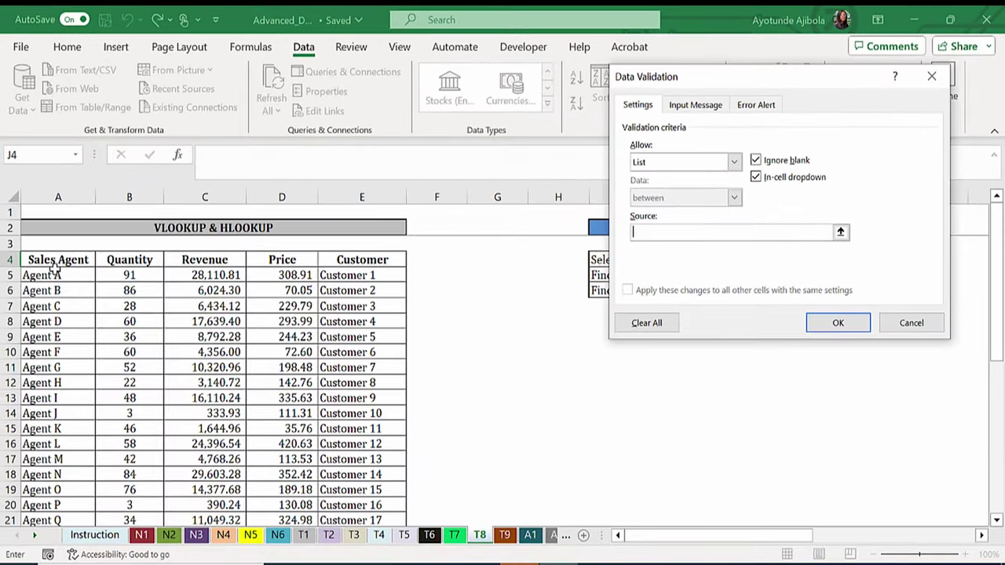
{"action": "left_click", "coordinate": [55, 269]}
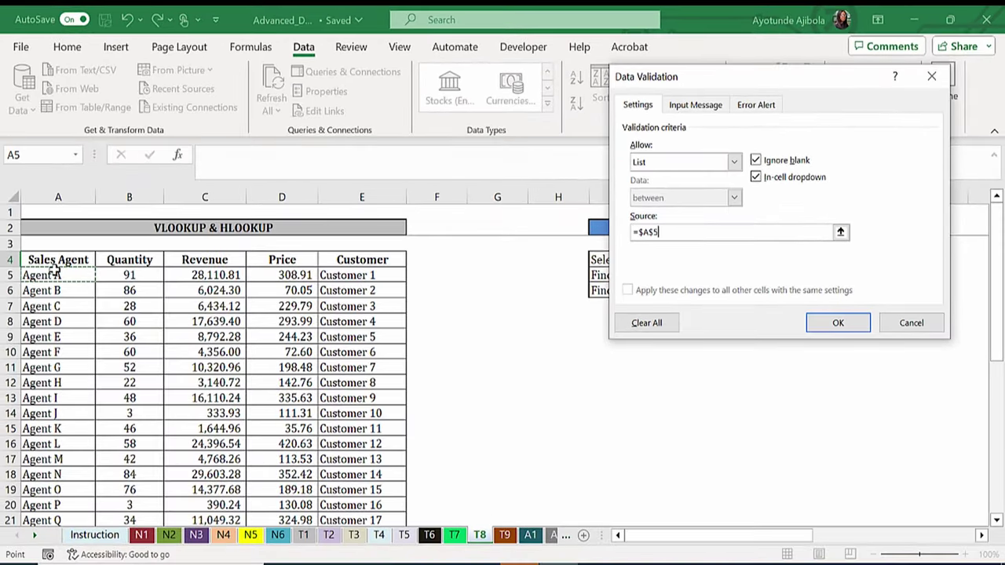
{"action": "key", "text": "ctrl+shift+Down"}
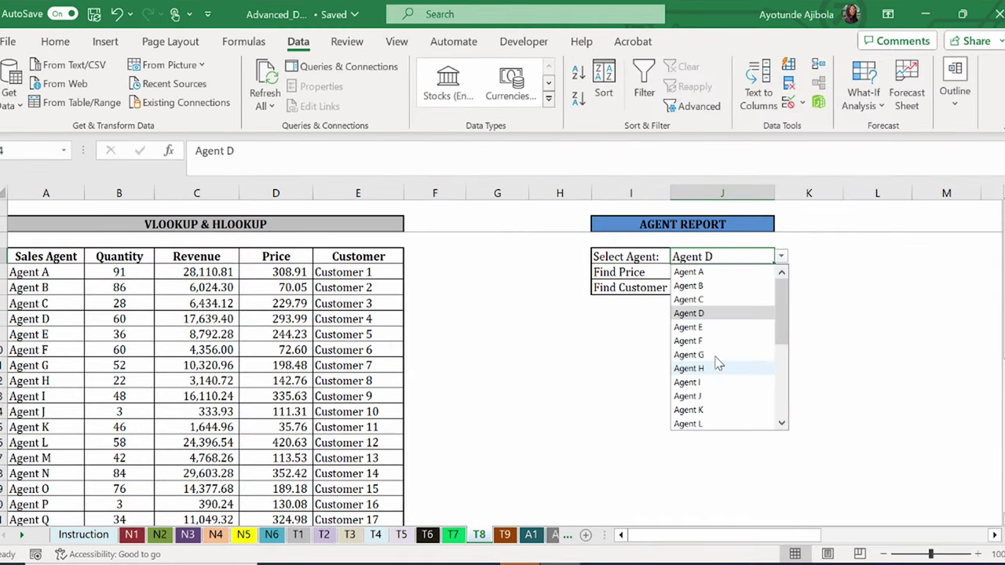
{"action": "left_click", "coordinate": [690, 286]}
{"action": "key", "text": "Return"}
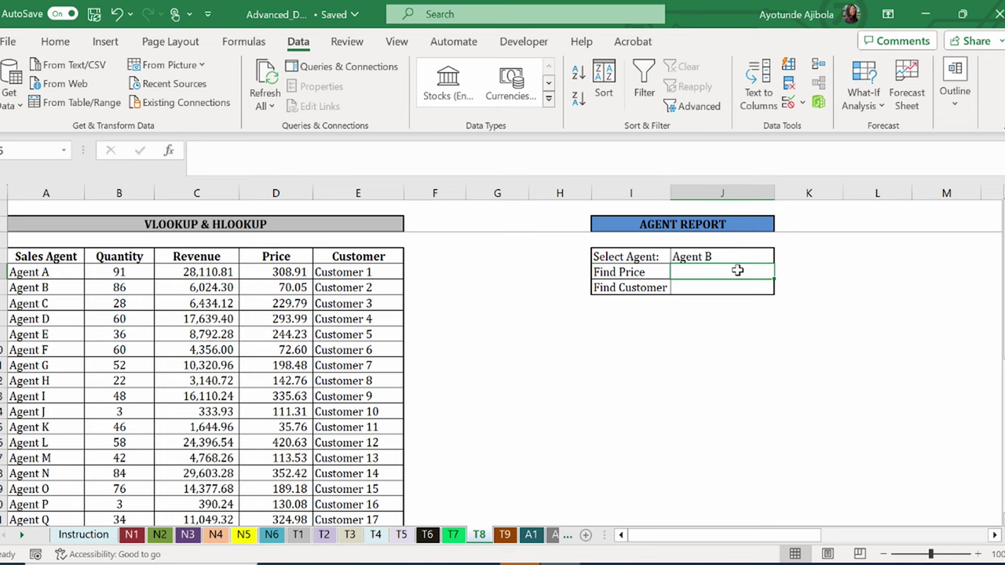
In J5, start =VLOOKUP(J4,A5:E29, correcting the table range to span A5:E29.
{"action": "type", "text": "=vl"}
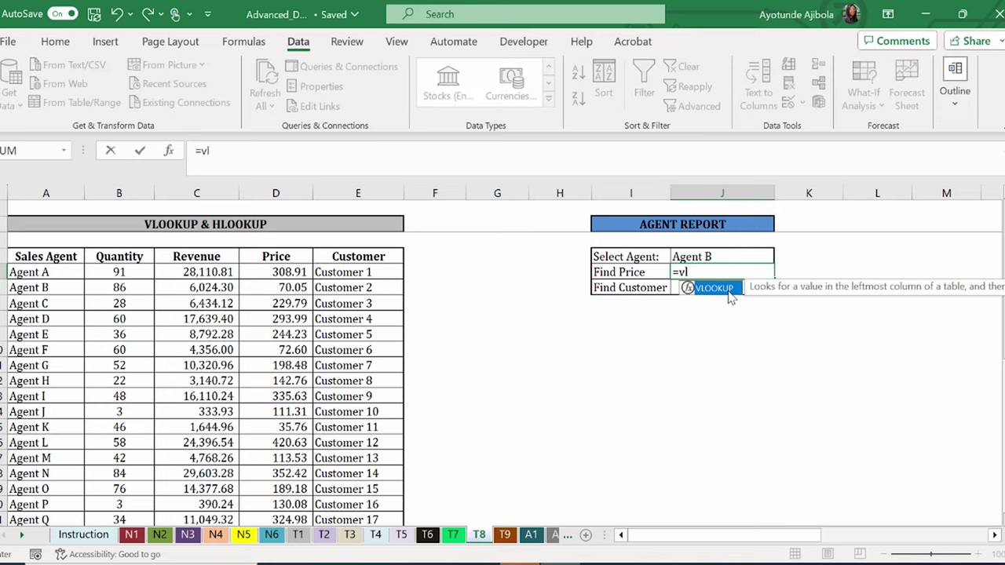
{"action": "double_click", "coordinate": [729, 291]}
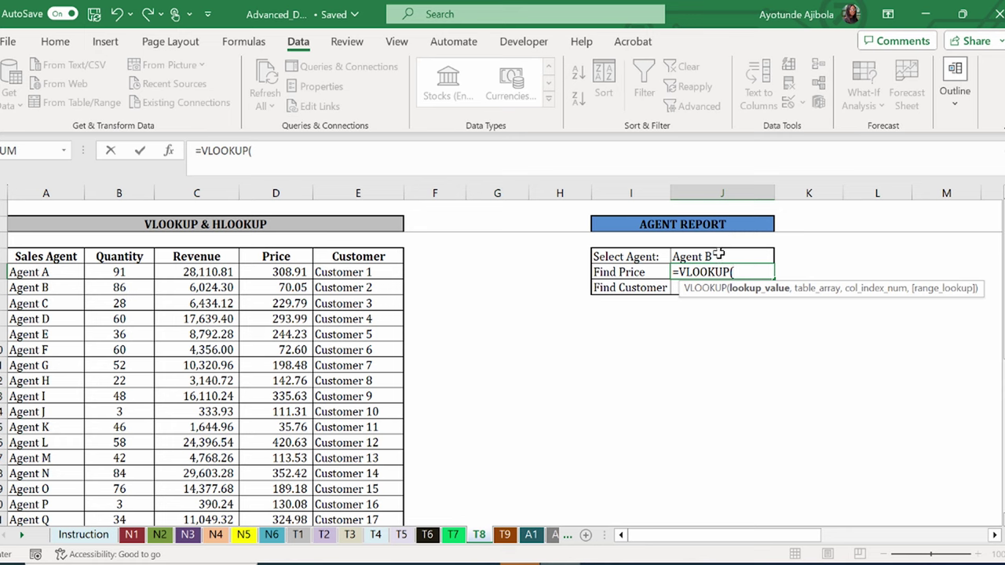
{"action": "left_click", "coordinate": [719, 255]}
{"action": "type", "text": ","}
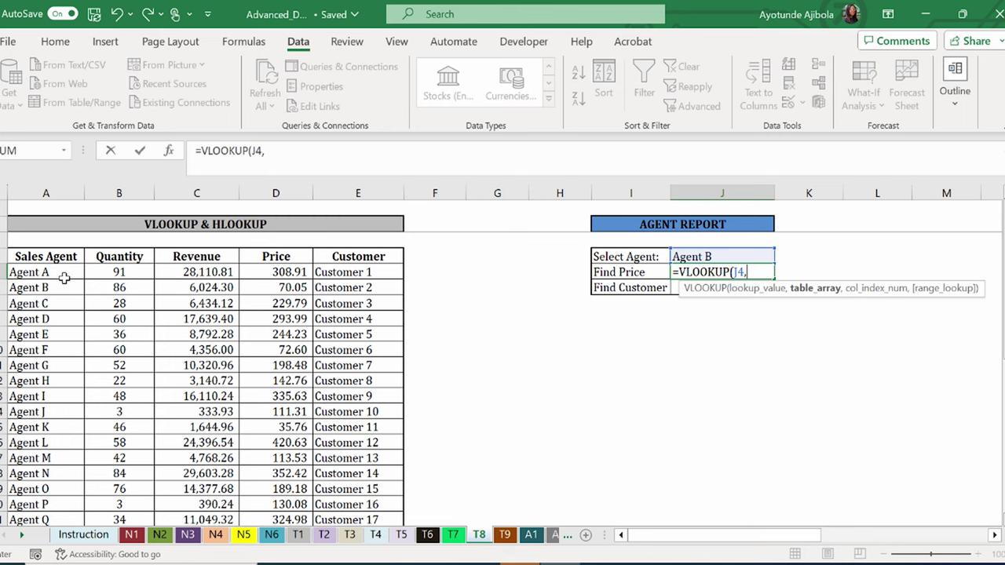
{"action": "left_click_drag", "start_coordinate": [61, 272], "coordinate": [46, 427]}
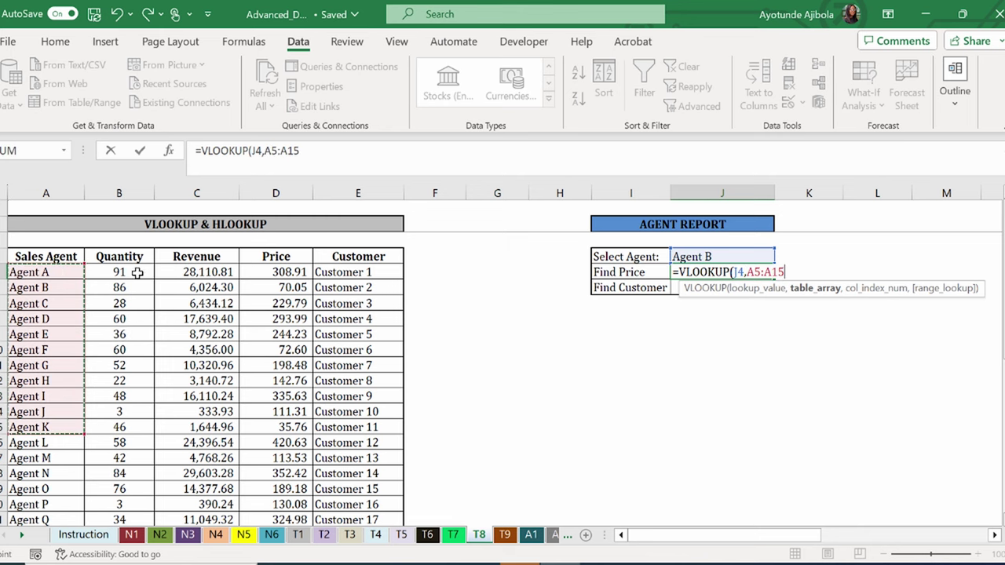
{"action": "left_click_drag", "start_coordinate": [177, 279], "coordinate": [336, 443]}
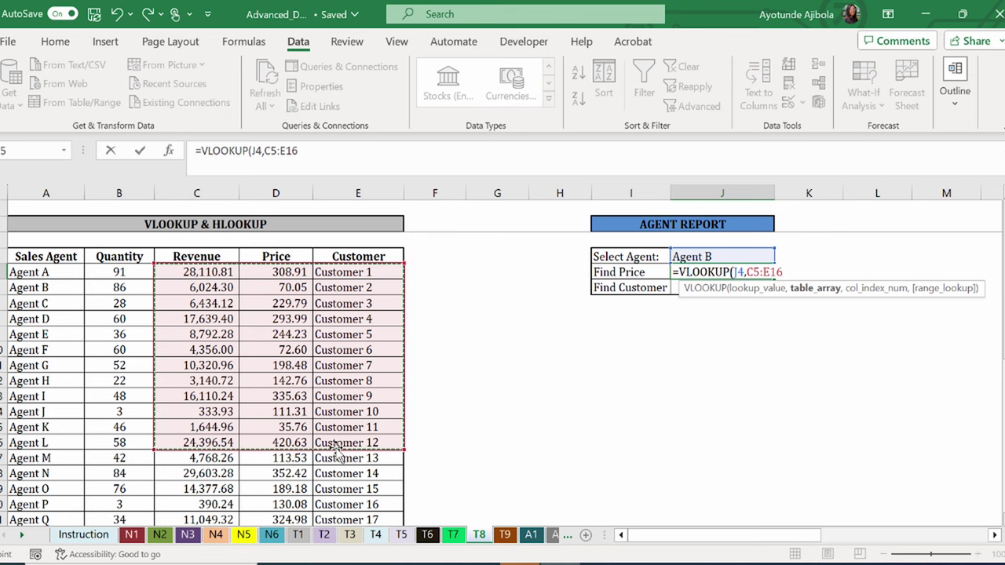
{"action": "left_click", "coordinate": [386, 166]}
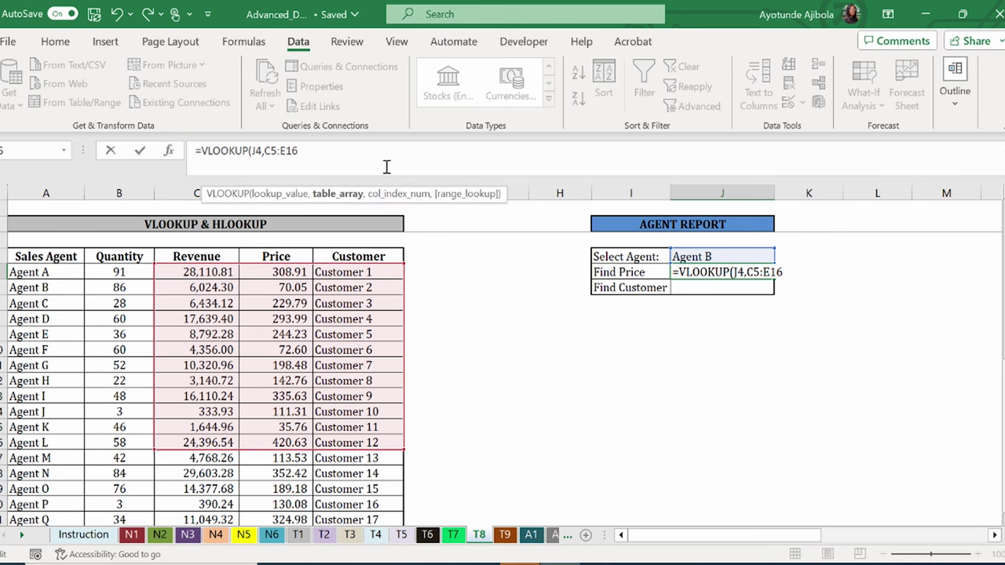
{"action": "key", "text": "BackSpace"}
{"action": "key", "text": "BackSpace"}
{"action": "key", "text": "BackSpace"}
{"action": "key", "text": "BackSpace"}
{"action": "key", "text": "BackSpace"}
{"action": "key", "text": "BackSpace"}
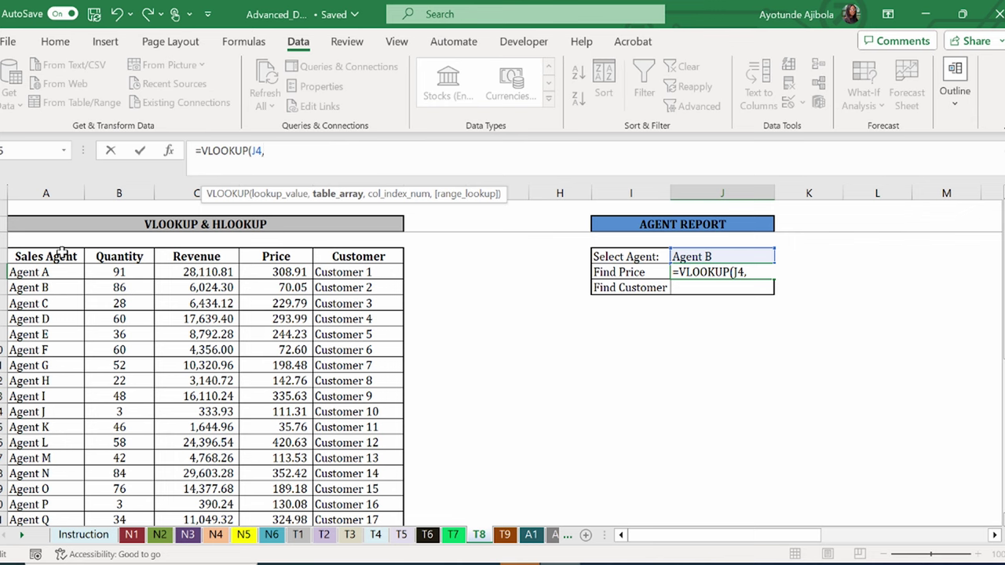
{"action": "left_click_drag", "start_coordinate": [39, 272], "coordinate": [316, 271]}
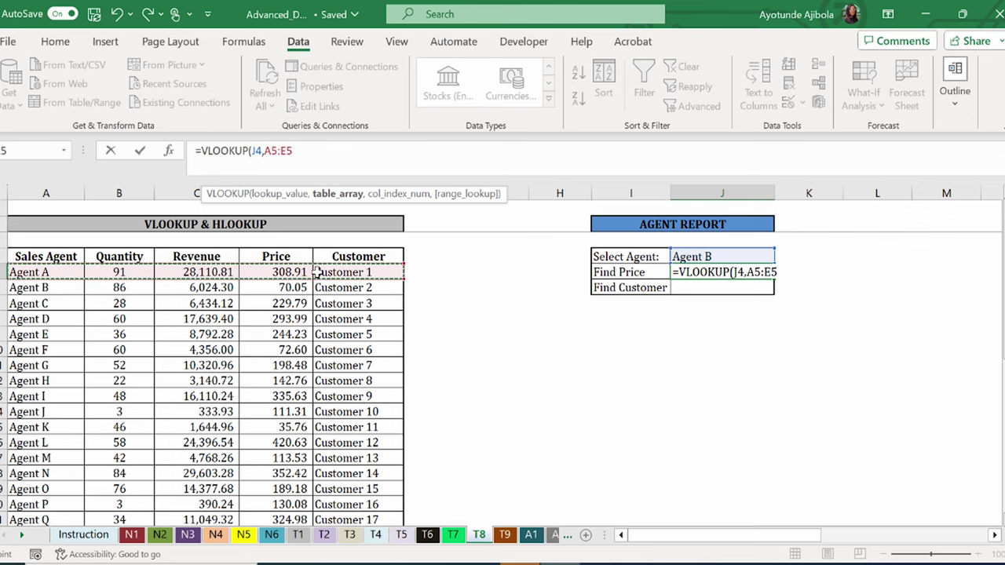
{"action": "left_click_drag", "start_coordinate": [316, 271], "coordinate": [316, 272]}
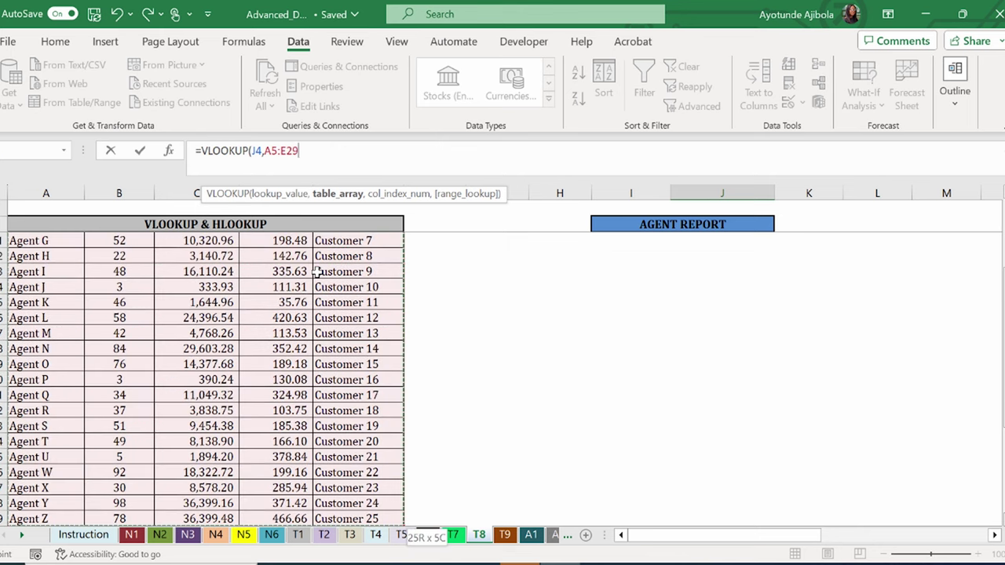
{"action": "scroll", "coordinate": [471, 263], "scroll_direction": "up", "scroll_amount": 2}
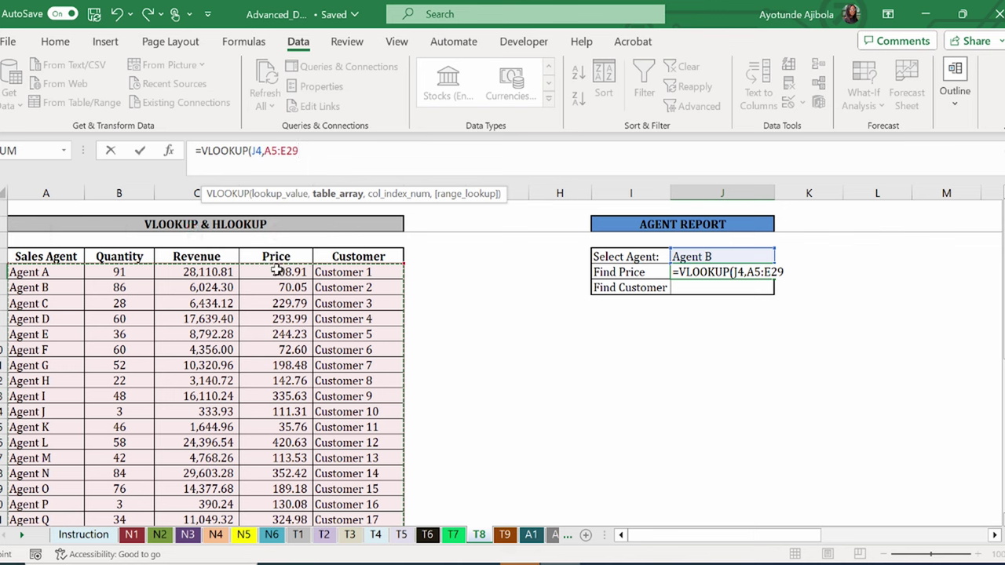
Complete J5 as =VLOOKUP(J4,A5:E29,4,FALSE), returning 70.05 to match Agent B's price in D6.
{"action": "type", "text": ",4,"}
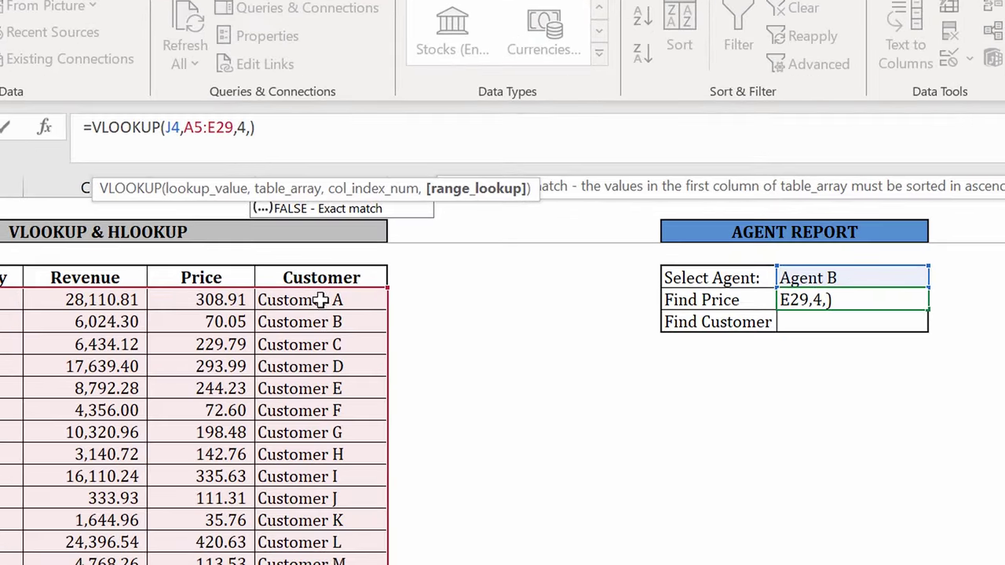
{"action": "type", "text": "FALSE"}
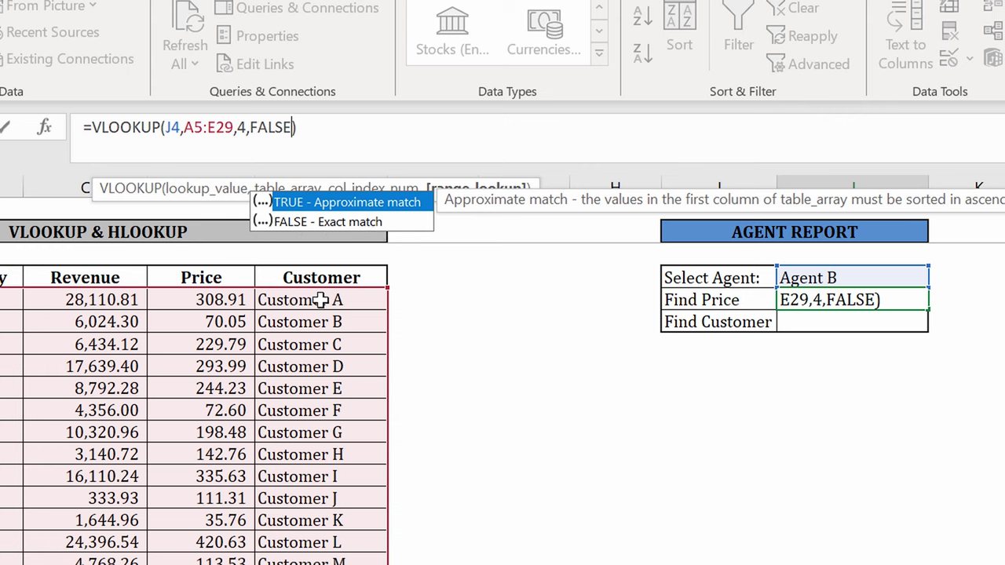
{"action": "key", "text": "Return"}
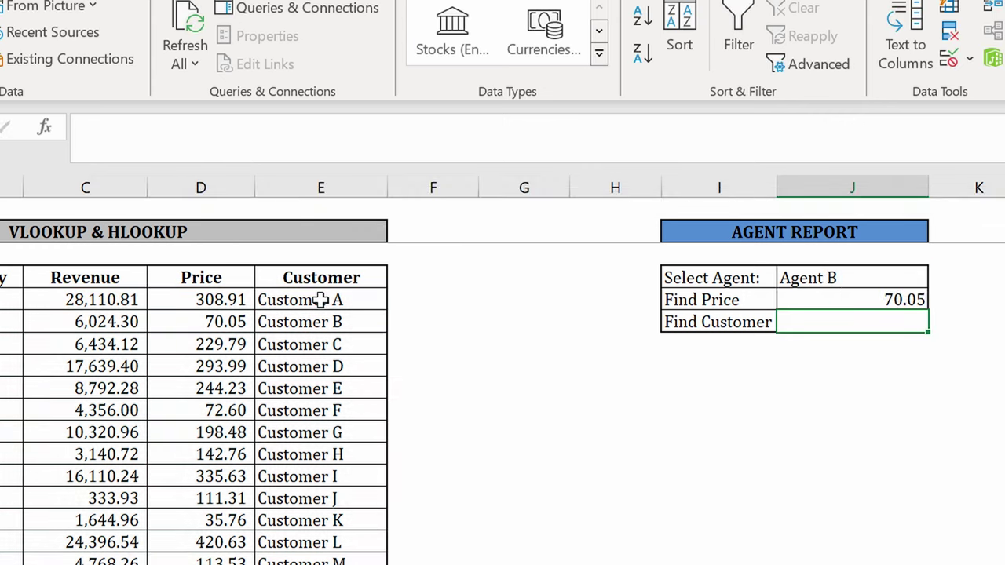
{"action": "left_click", "coordinate": [794, 299]}
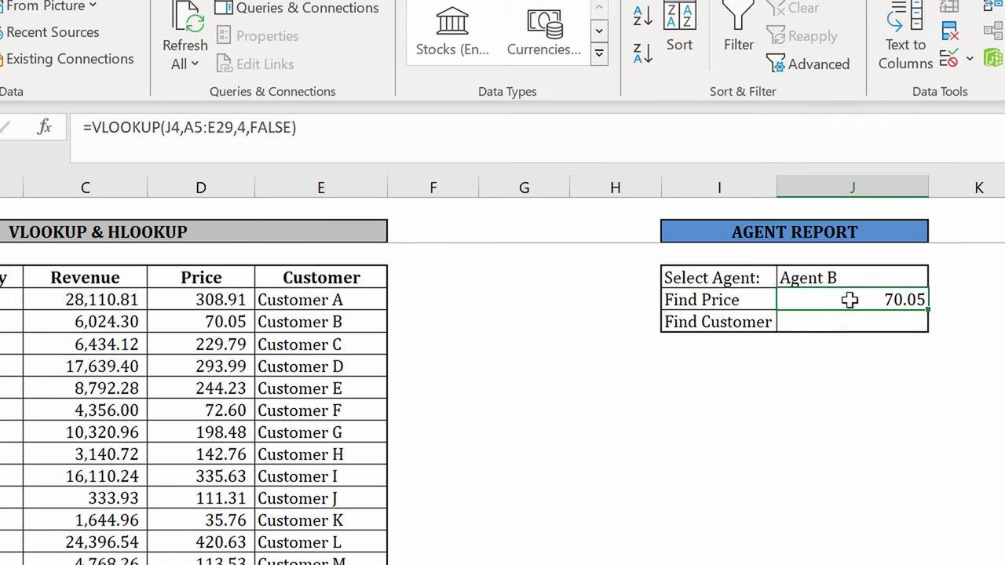
{"action": "left_click", "coordinate": [201, 318]}
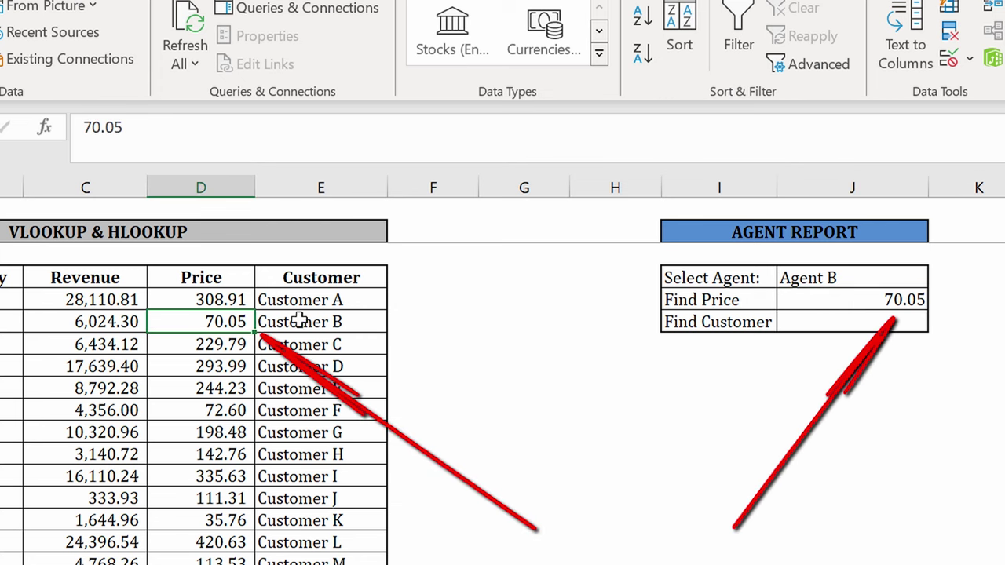
{"action": "left_click", "coordinate": [872, 321]}
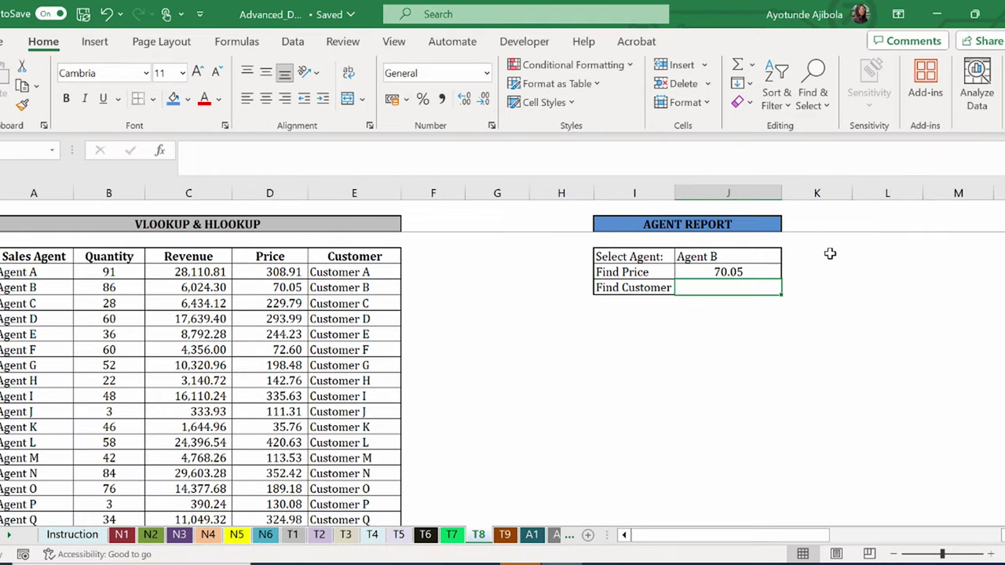
Enter =VLOOKUP(J4,A5:E29,5,FALSE) in J6 for the customer, checking against Agent B's row.
{"action": "type", "text": "=V"}
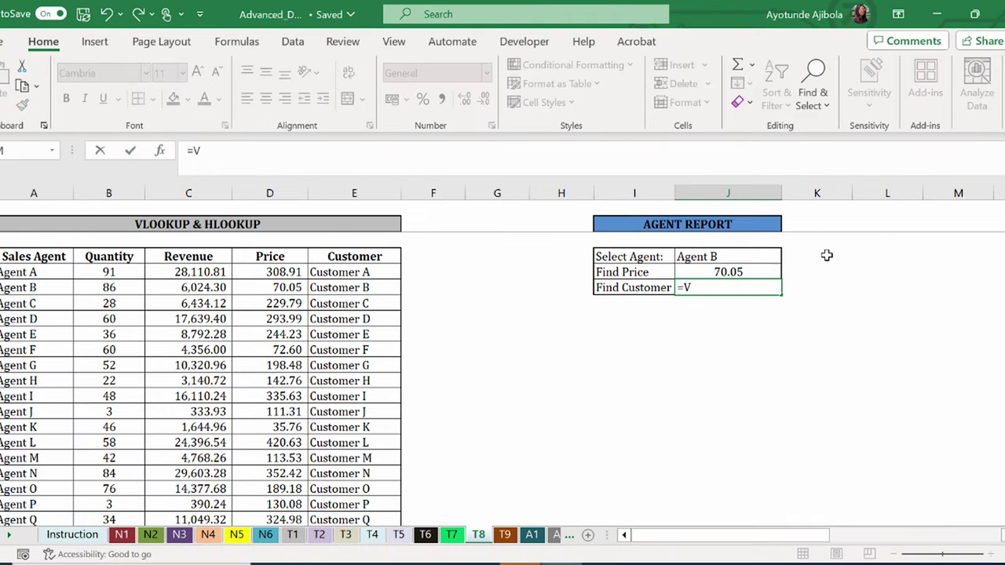
{"action": "type", "text": "L"}
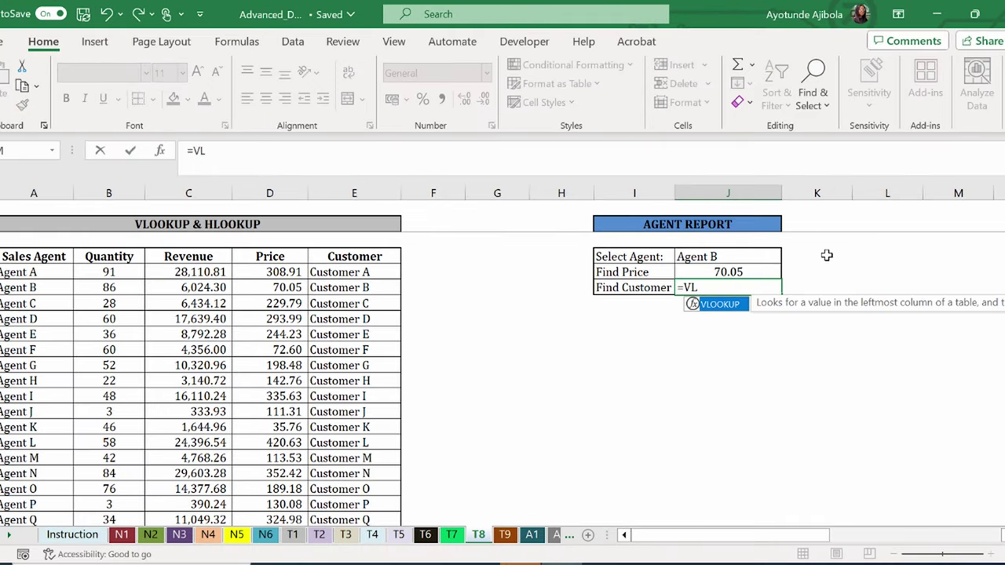
{"action": "double_click", "coordinate": [719, 306]}
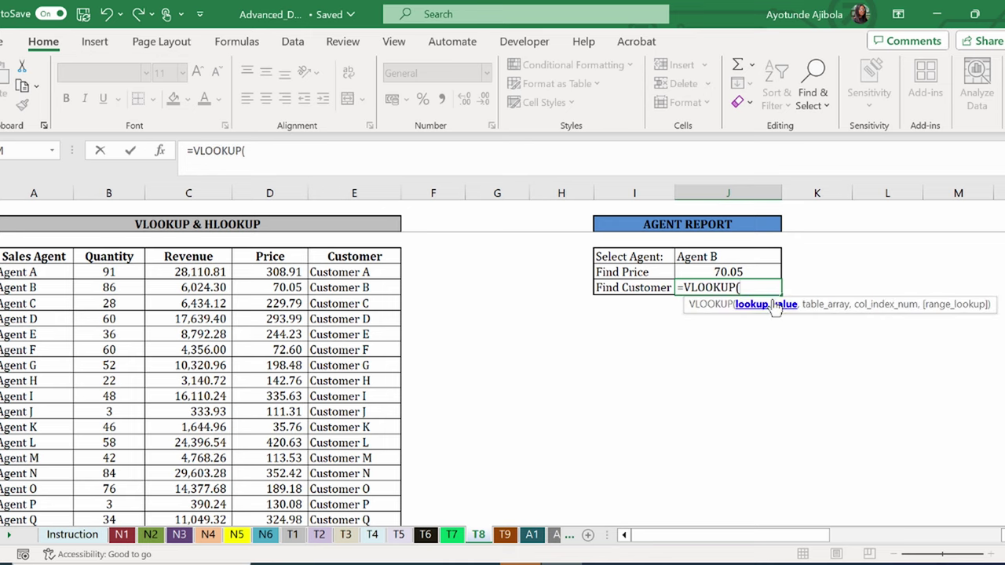
{"action": "left_click", "coordinate": [714, 256]}
{"action": "type", "text": ","}
{"action": "left_click_drag", "start_coordinate": [35, 272], "coordinate": [328, 271]}
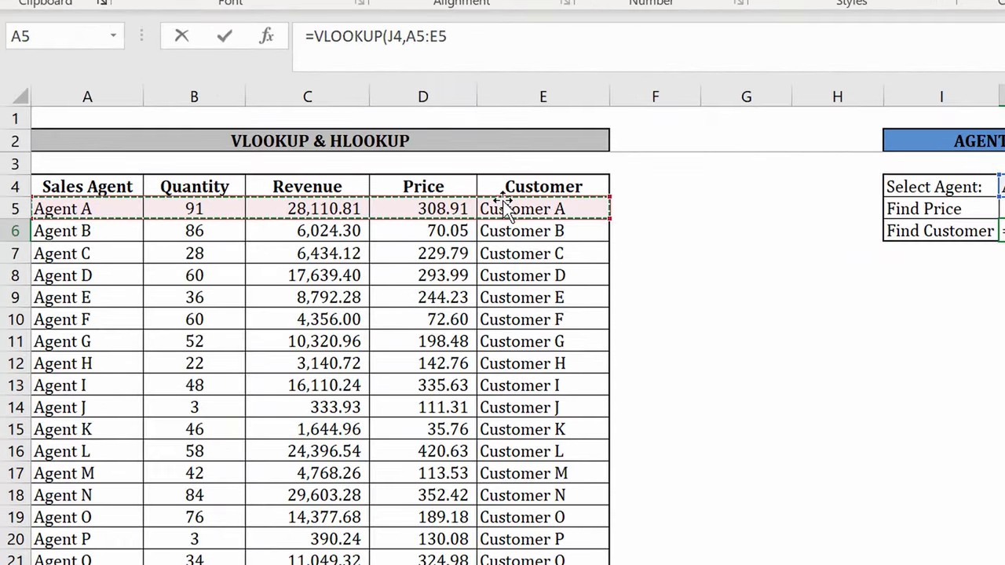
{"action": "key", "text": "ctrl+shift+Down"}
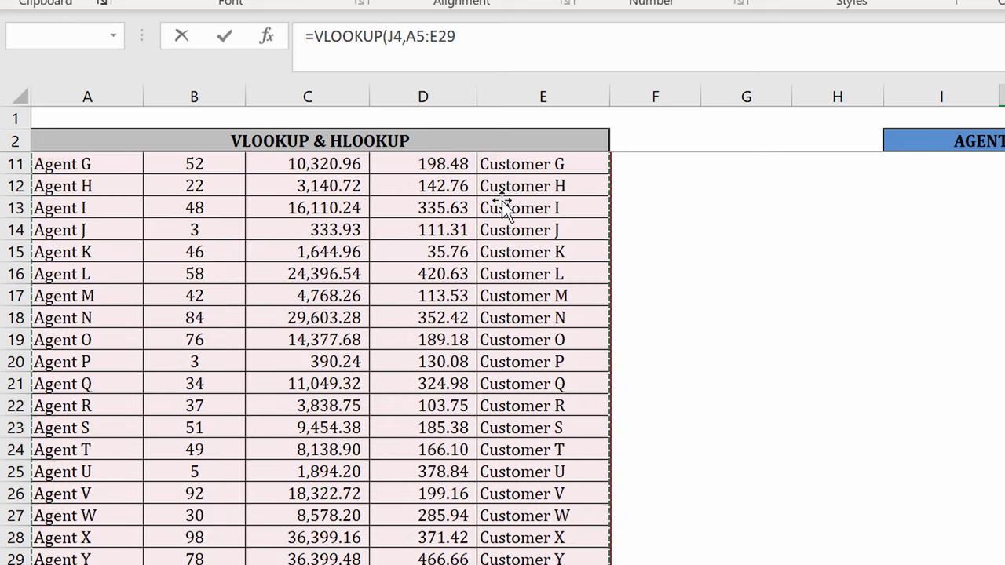
{"action": "scroll", "coordinate": [678, 206], "scroll_direction": "up", "scroll_amount": 4}
{"action": "type", "text": ","}
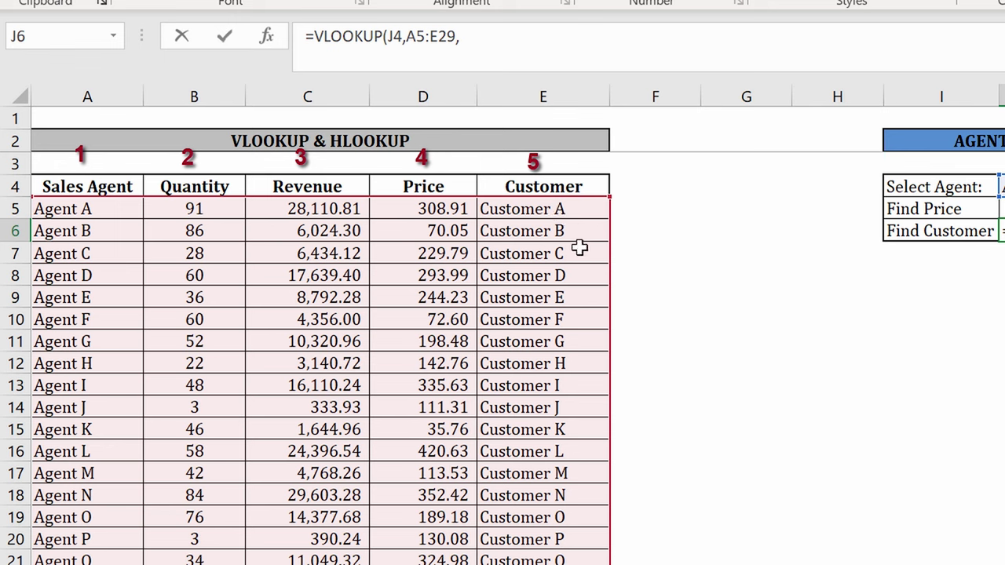
{"action": "type", "text": "5,"}
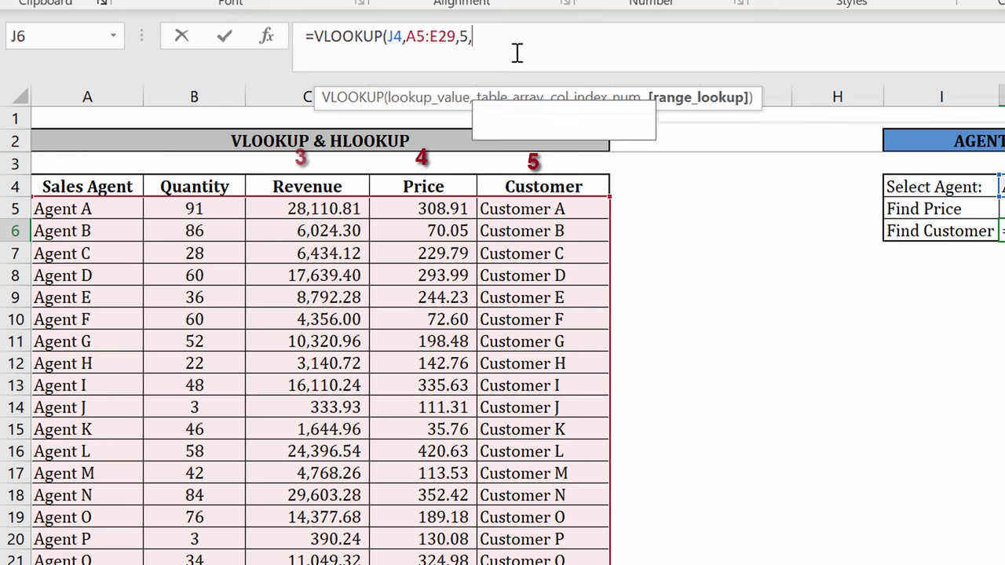
{"action": "type", "text": "FALSE"}
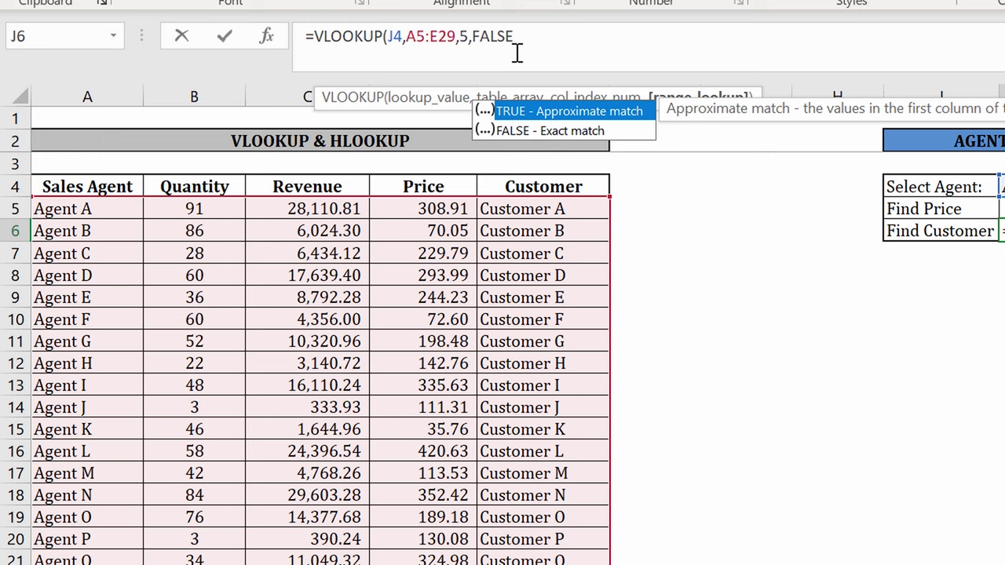
{"action": "key", "text": "ctrl+Return"}
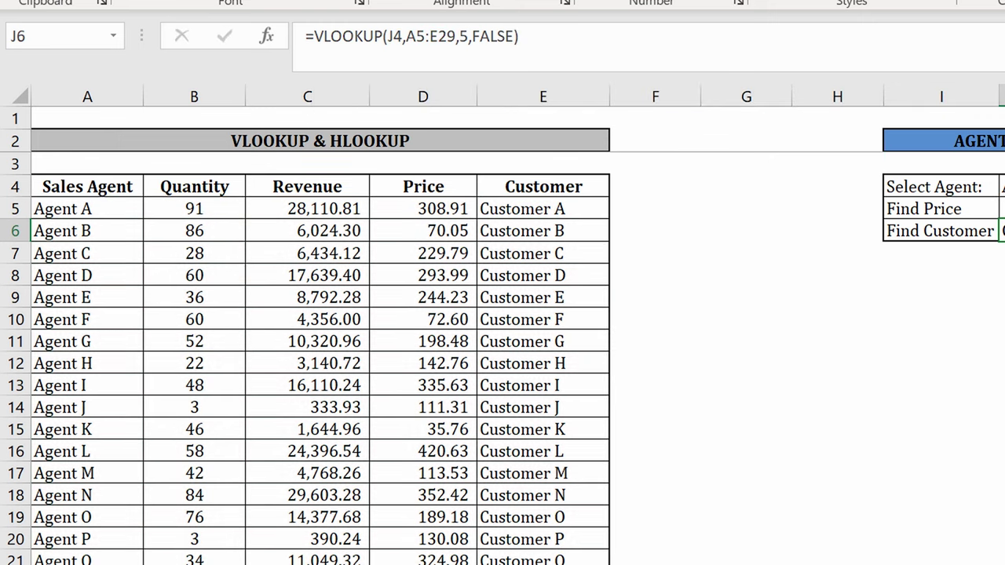
{"action": "left_click", "coordinate": [15, 230]}
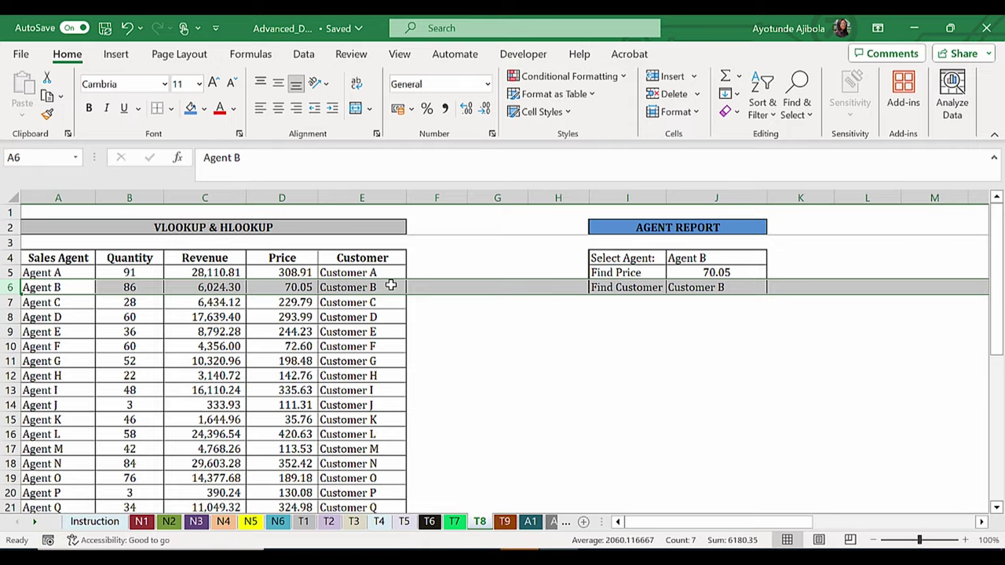
Switch J4 to Agent K, verify price and customer against the table, then clear J5.
{"action": "left_click", "coordinate": [754, 258]}
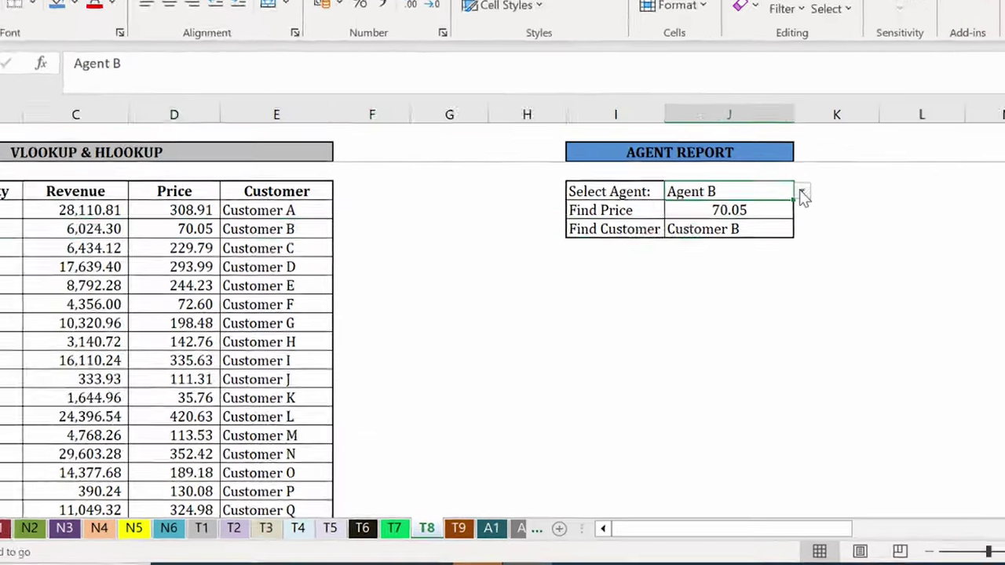
{"action": "left_click", "coordinate": [773, 257]}
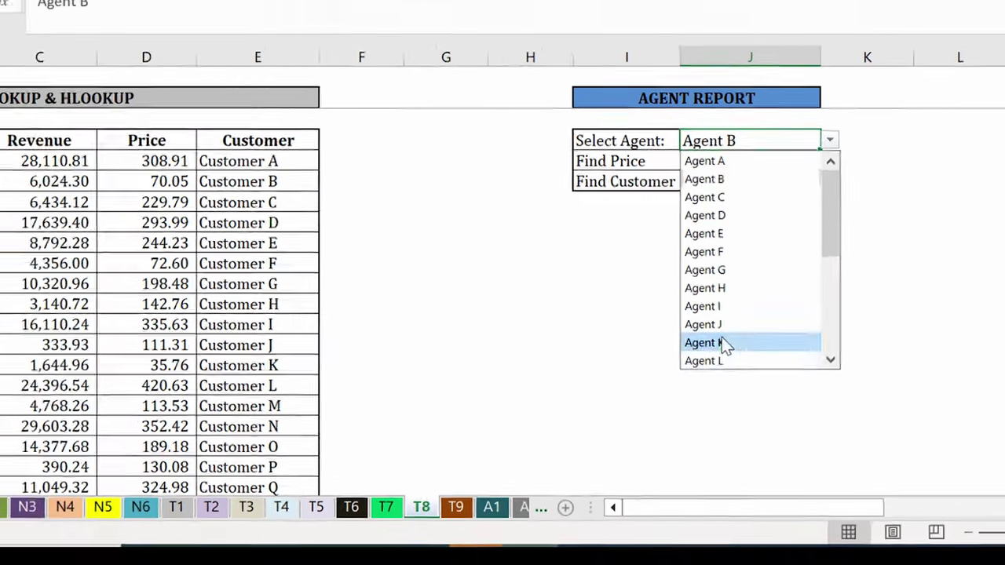
{"action": "left_click", "coordinate": [691, 343]}
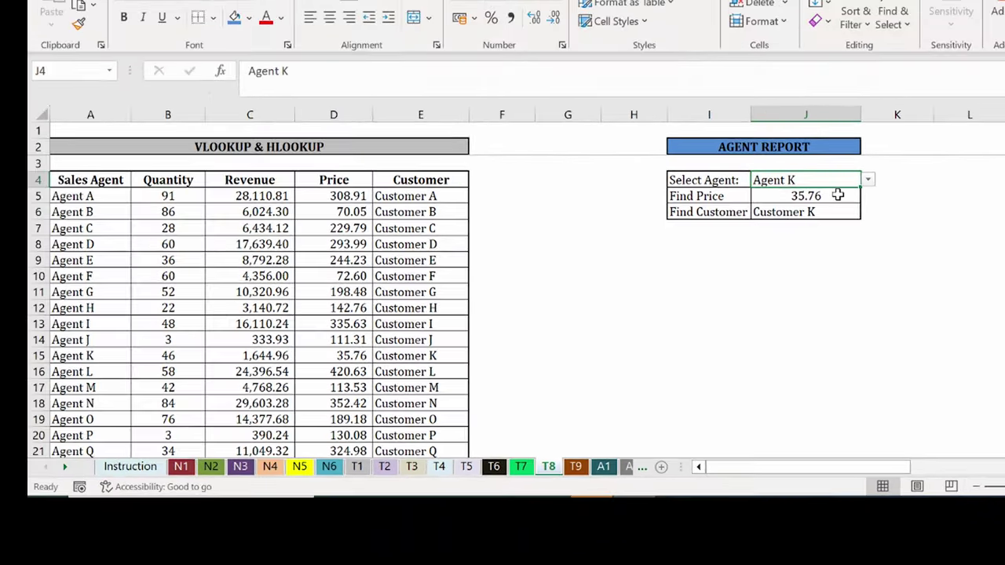
{"action": "left_click", "coordinate": [838, 196]}
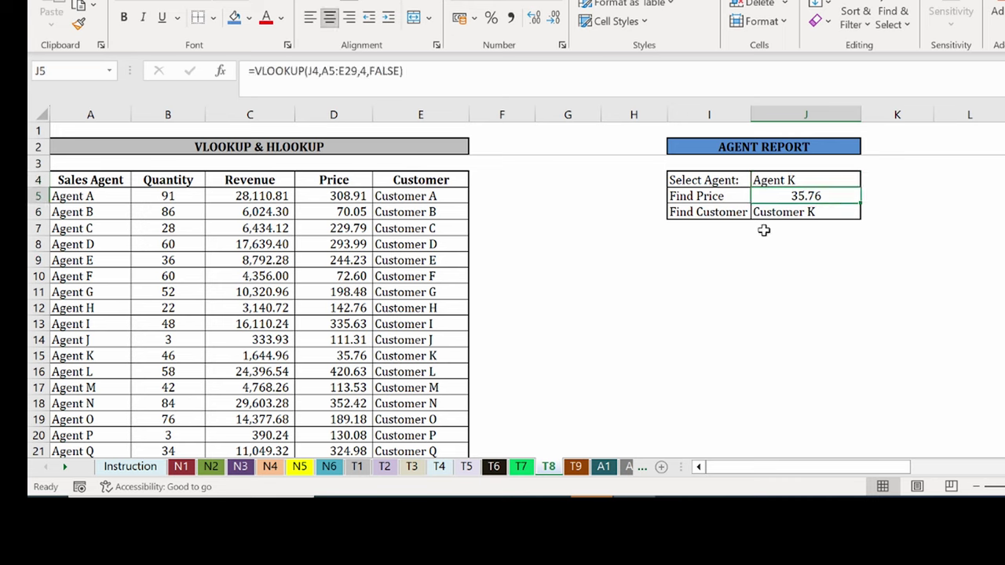
{"action": "left_click", "coordinate": [350, 357]}
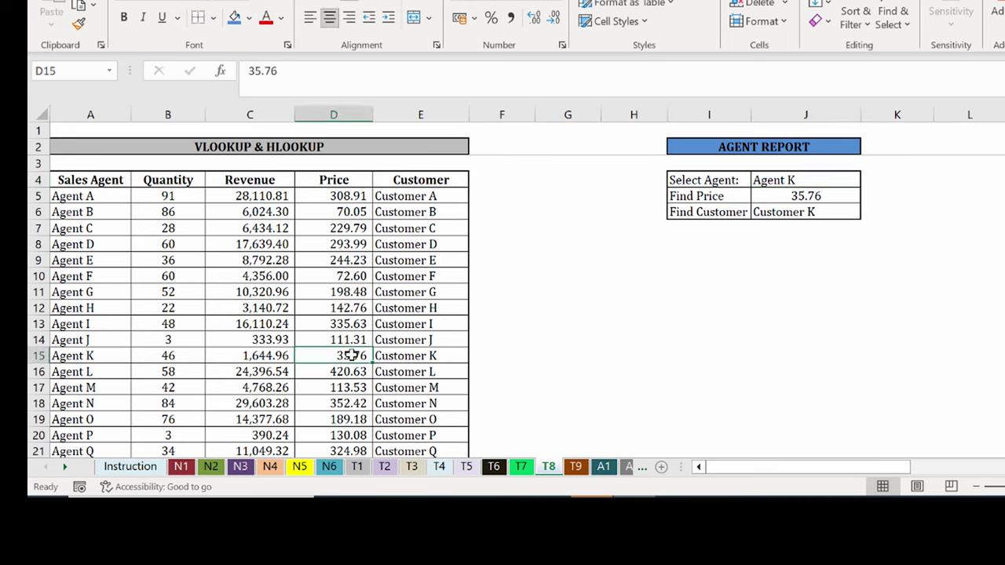
{"action": "left_click", "coordinate": [813, 213]}
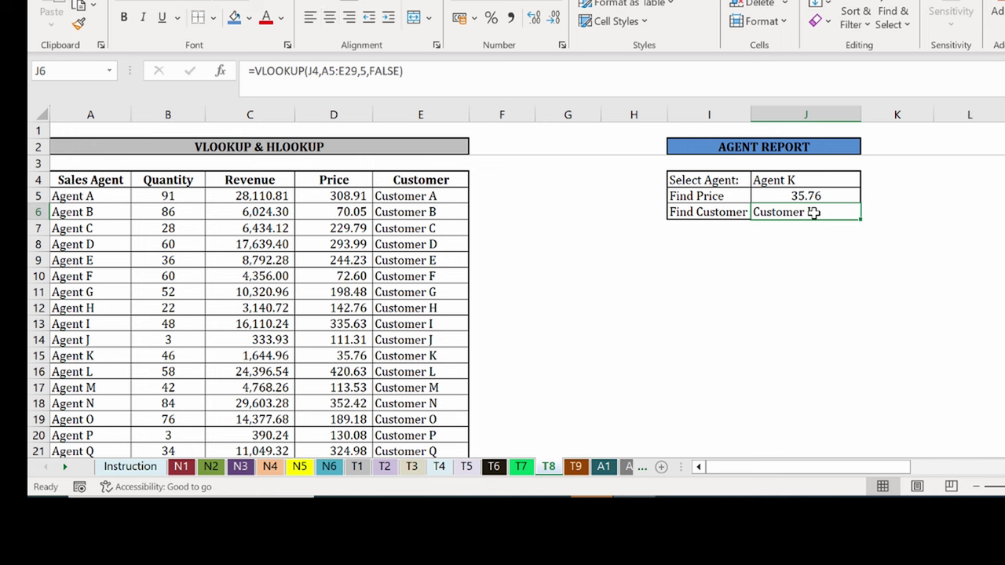
{"action": "left_click", "coordinate": [408, 357]}
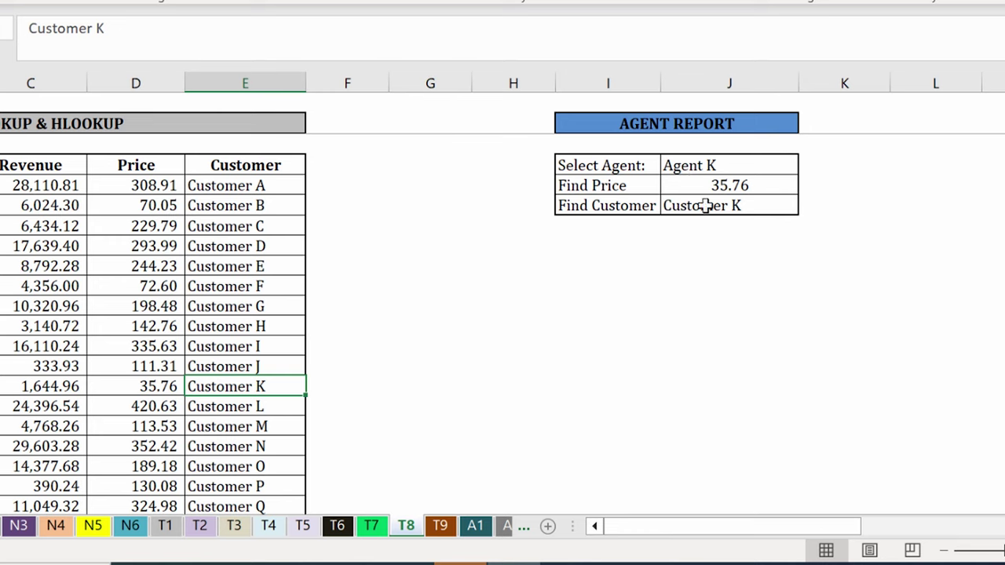
{"action": "left_click", "coordinate": [732, 186]}
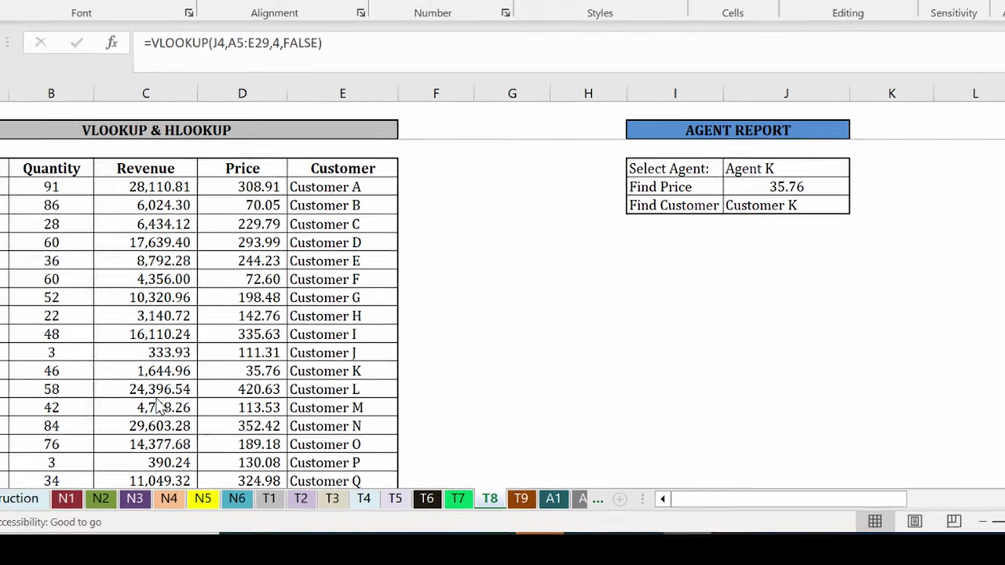
{"action": "key", "text": "Delete"}
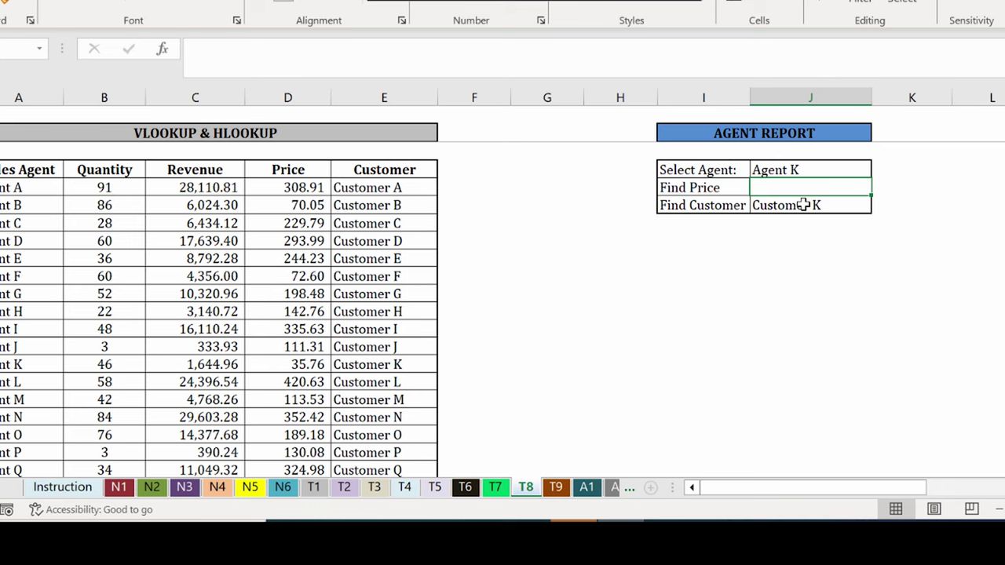
Start J5 with =VLOOKUP(J4,A5:E29,3,FALSE) to fetch the agent's revenue.
{"action": "type", "text": "=VLOOKUP("}
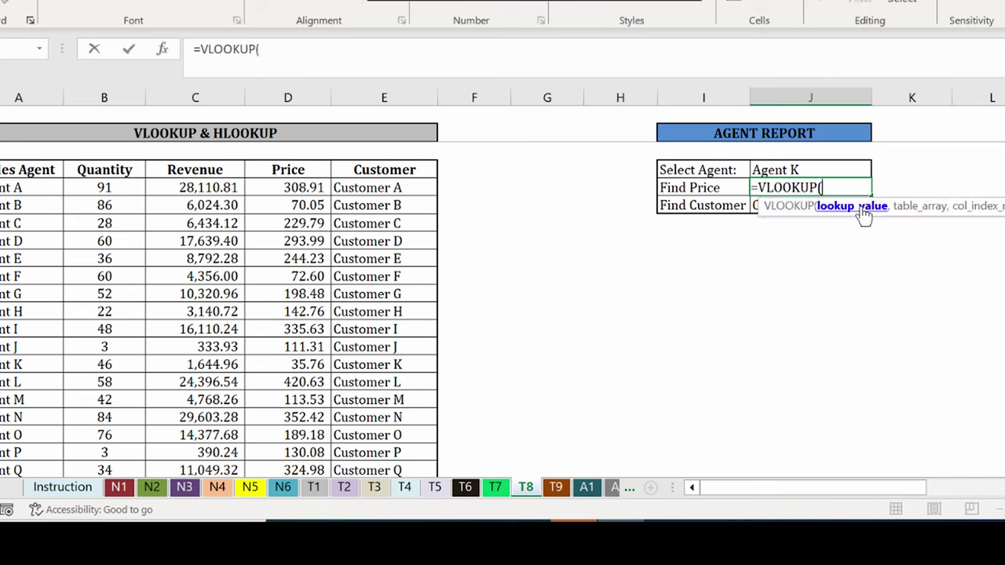
{"action": "left_click", "coordinate": [829, 170]}
{"action": "type", "text": ","}
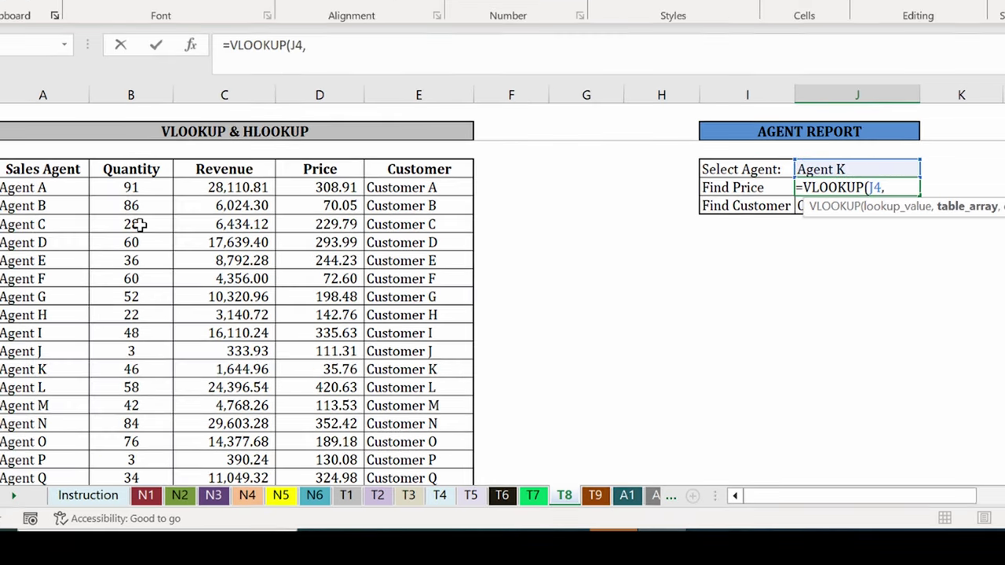
{"action": "left_click_drag", "start_coordinate": [11, 187], "coordinate": [383, 188]}
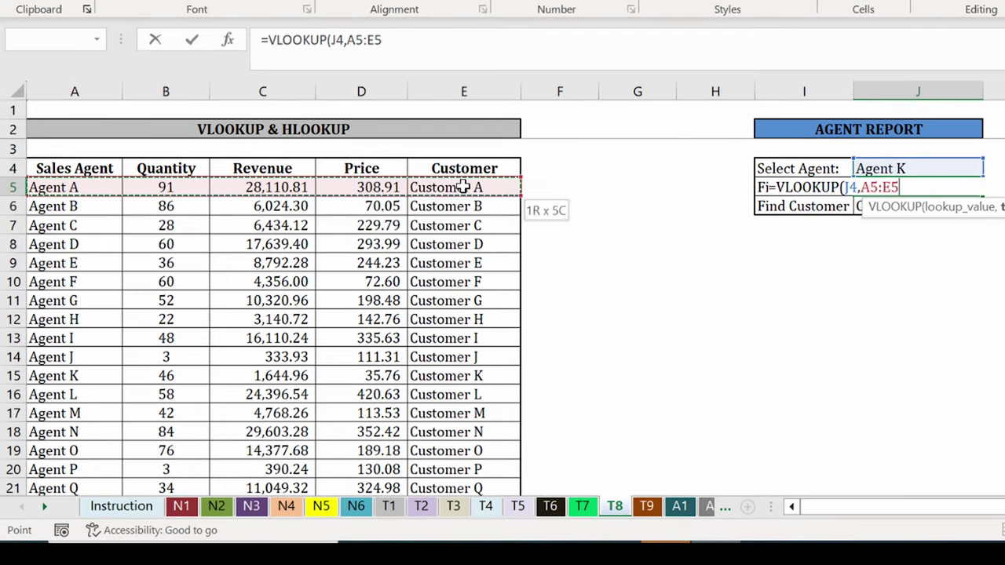
{"action": "key", "text": "ctrl+shift+Down"}
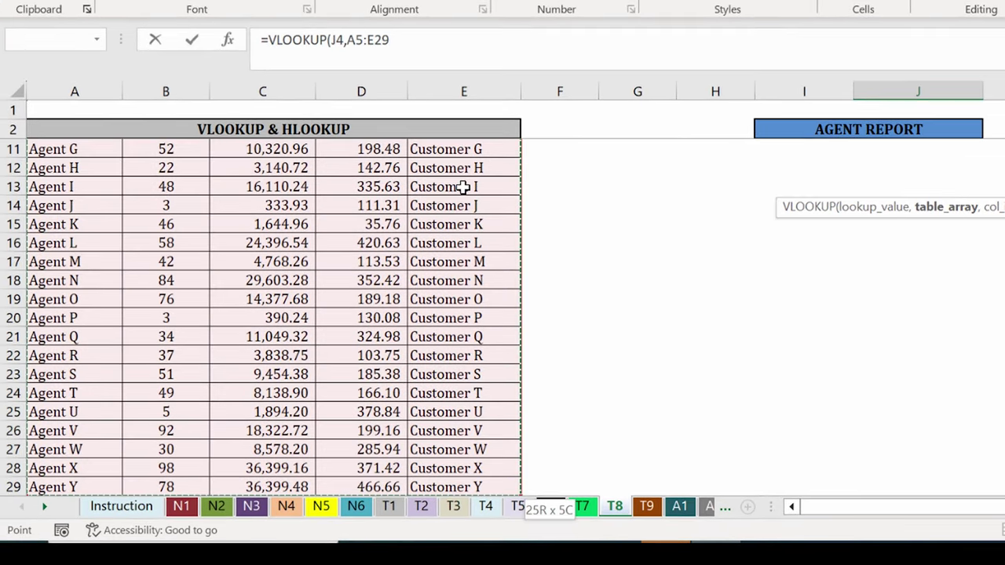
{"action": "type", "text": ","}
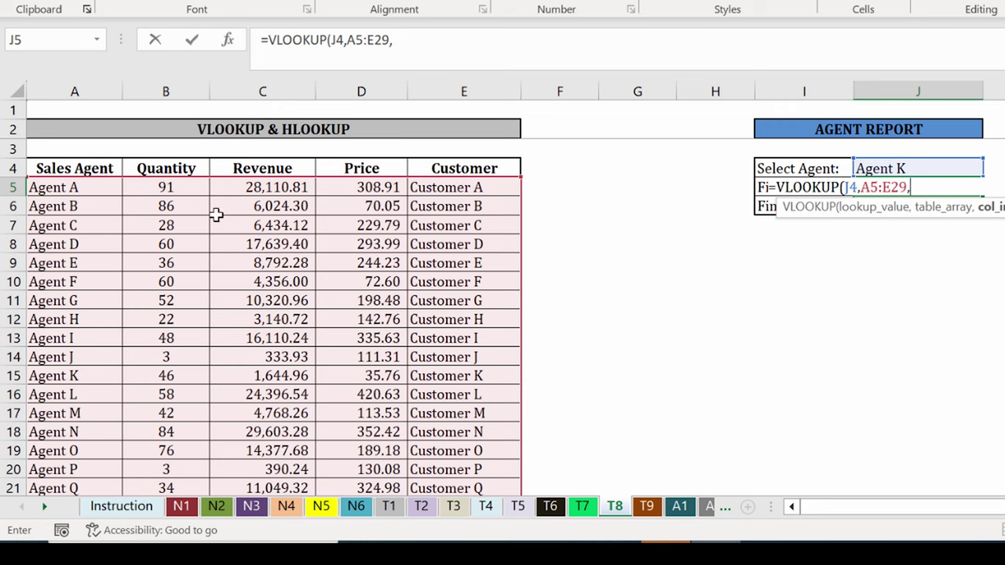
{"action": "type", "text": "3,"}
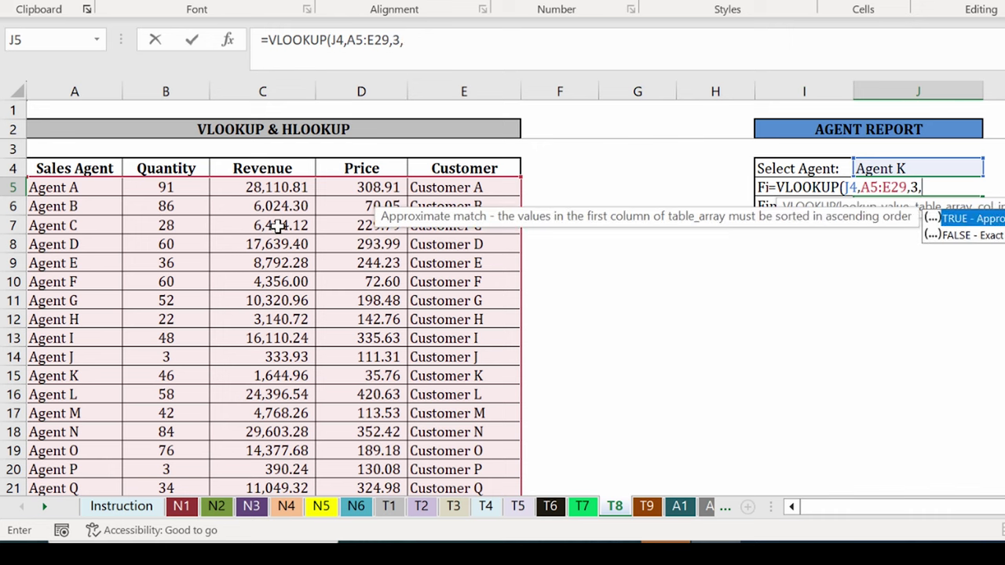
{"action": "type", "text": "FALSE)/"}
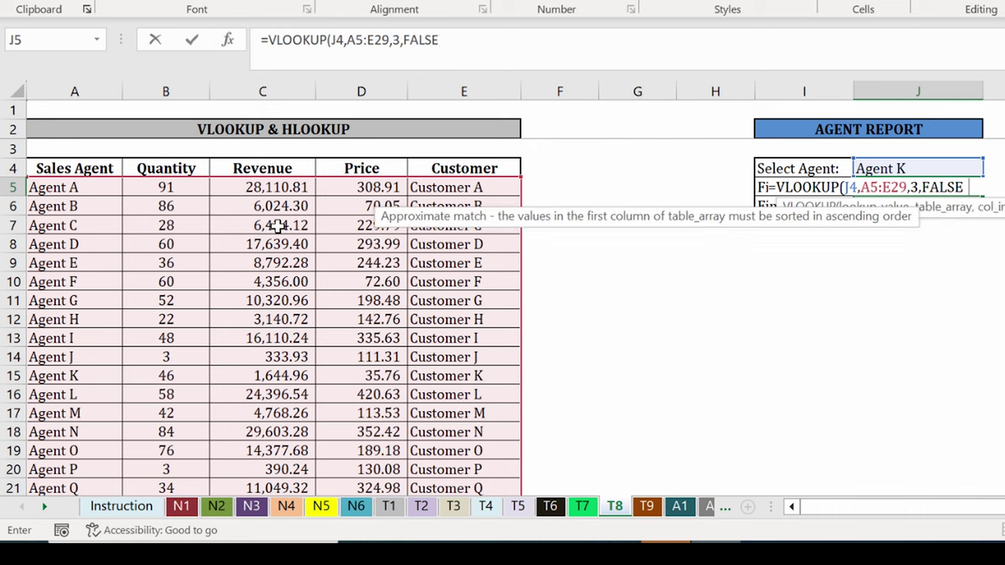
{"action": "type", "text": "VL"}
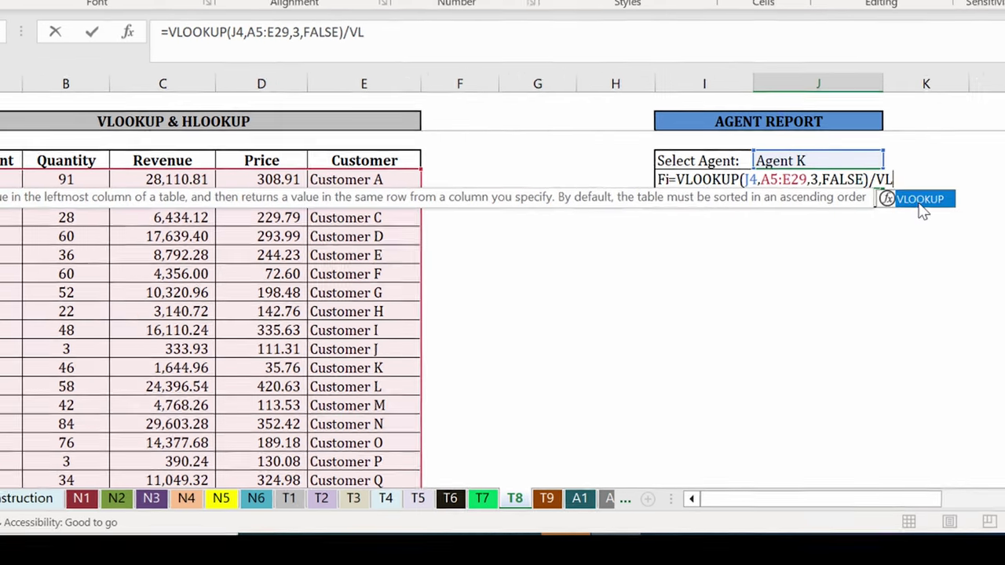
Divide by VLOOKUP(J4,A5:E29,2,FALSE) for quantity, giving Agent K's price 35.76.
{"action": "double_click", "coordinate": [920, 204]}
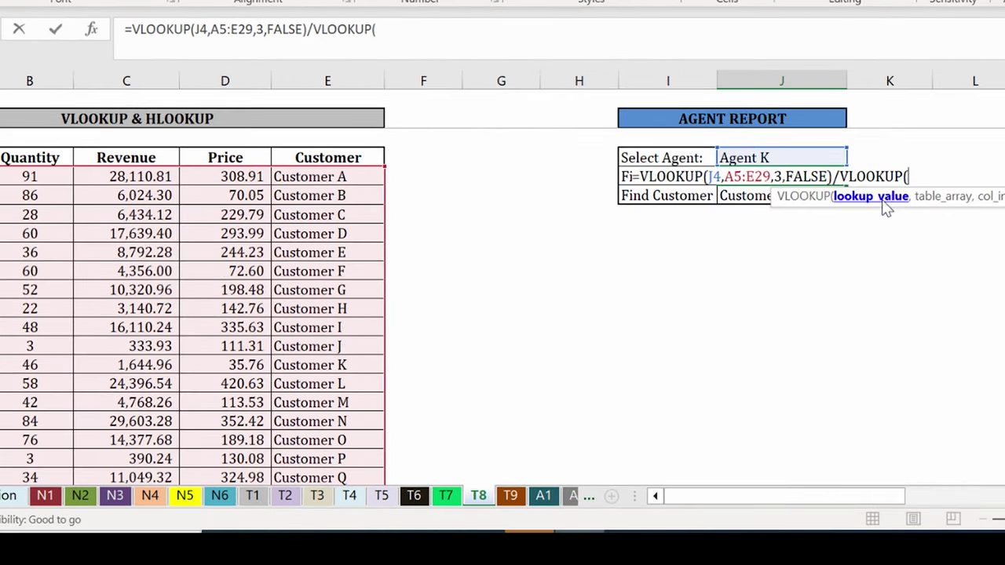
{"action": "left_click", "coordinate": [748, 156]}
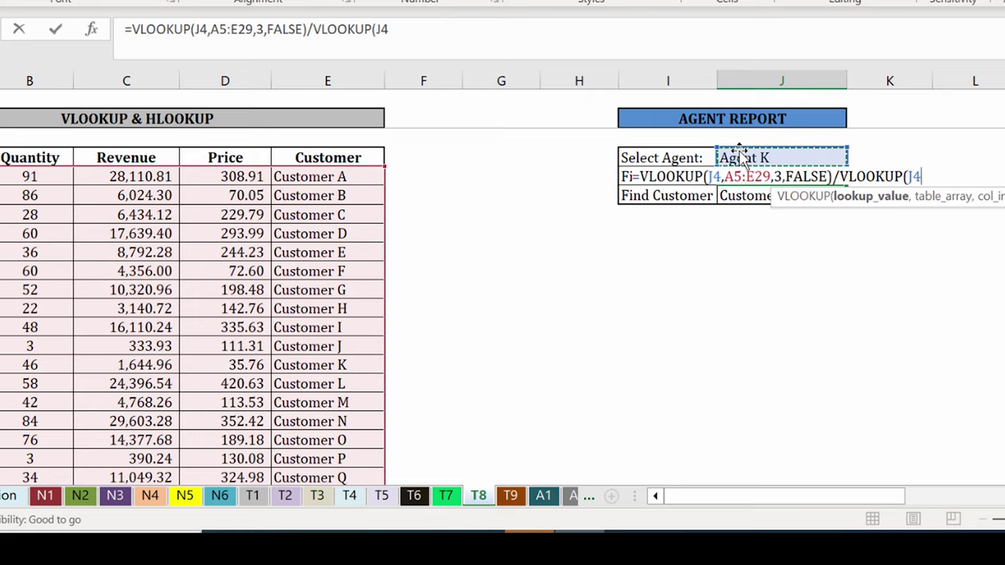
{"action": "type", "text": ","}
{"action": "left_click_drag", "start_coordinate": [63, 196], "coordinate": [424, 503]}
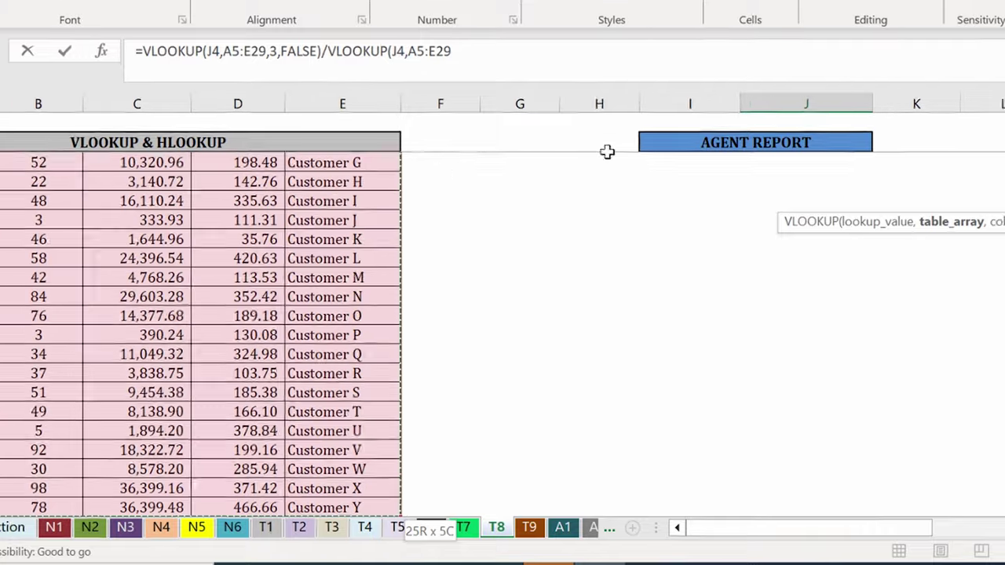
{"action": "scroll", "coordinate": [721, 157], "scroll_direction": "up", "scroll_amount": 2}
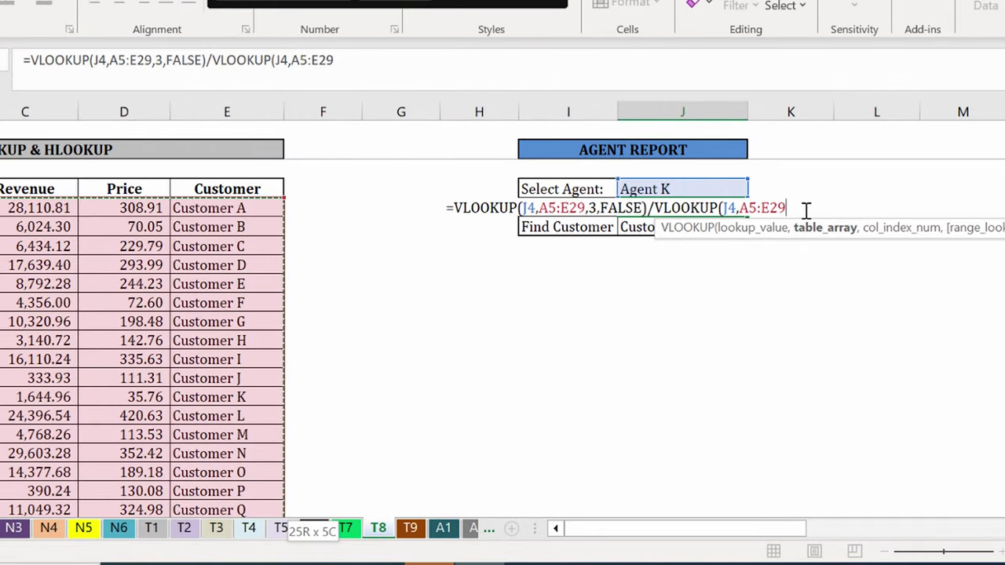
{"action": "type", "text": ","}
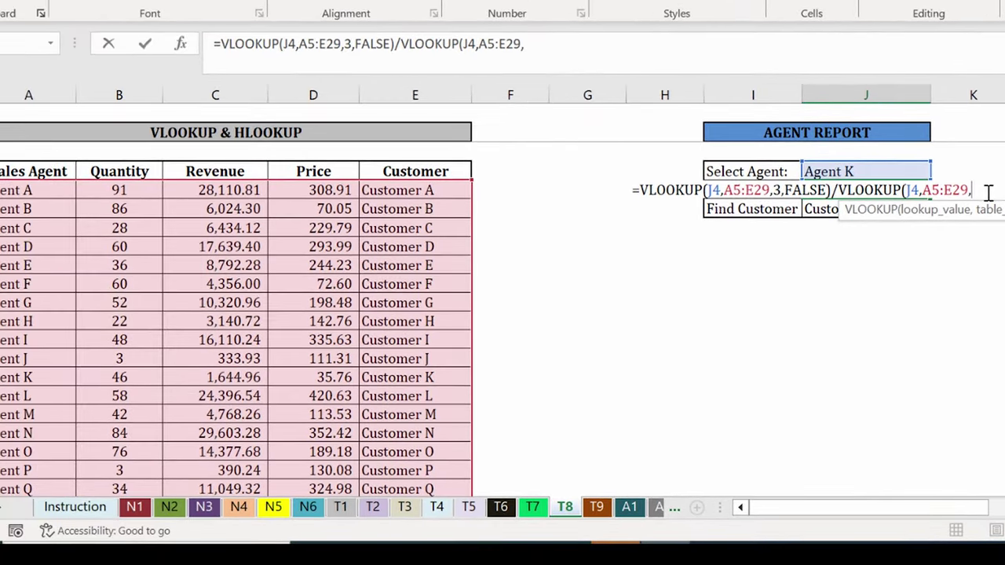
{"action": "type", "text": "2.FALS"}
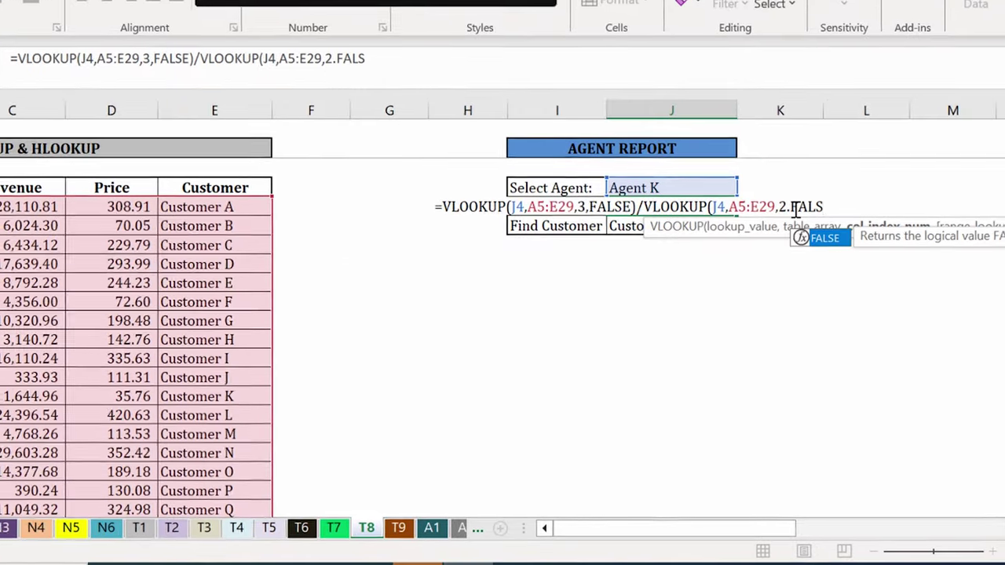
{"action": "type", "text": "E"}
{"action": "key", "text": "Return"}
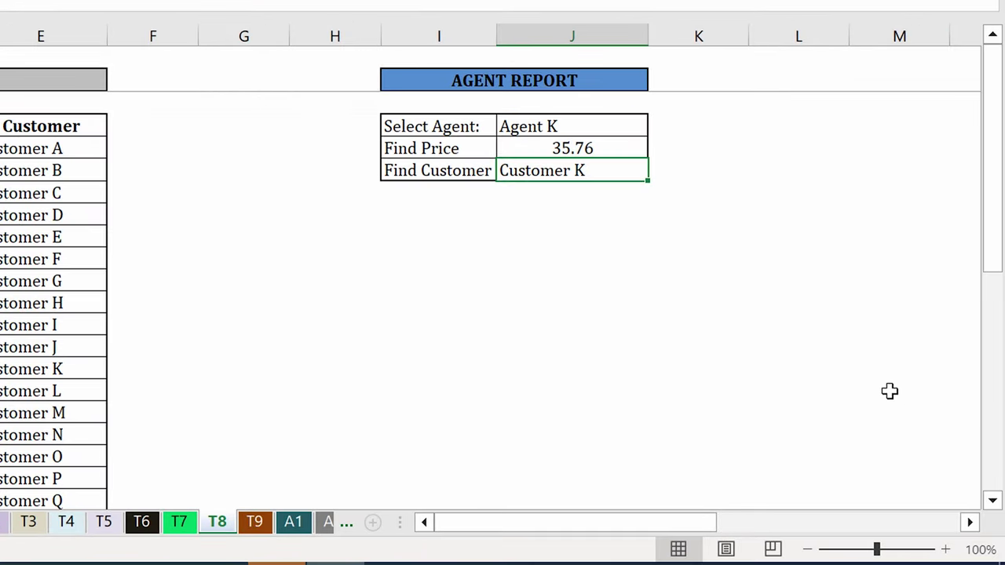
Check Find Price against Agent K's 35.76 in the source table.
{"action": "left_click", "coordinate": [596, 128]}
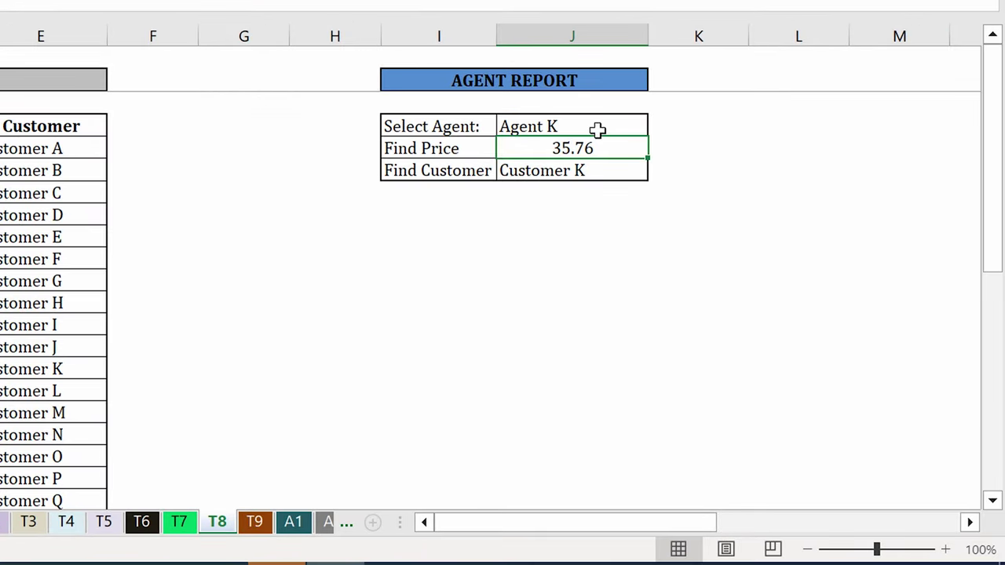
{"action": "left_click", "coordinate": [601, 148]}
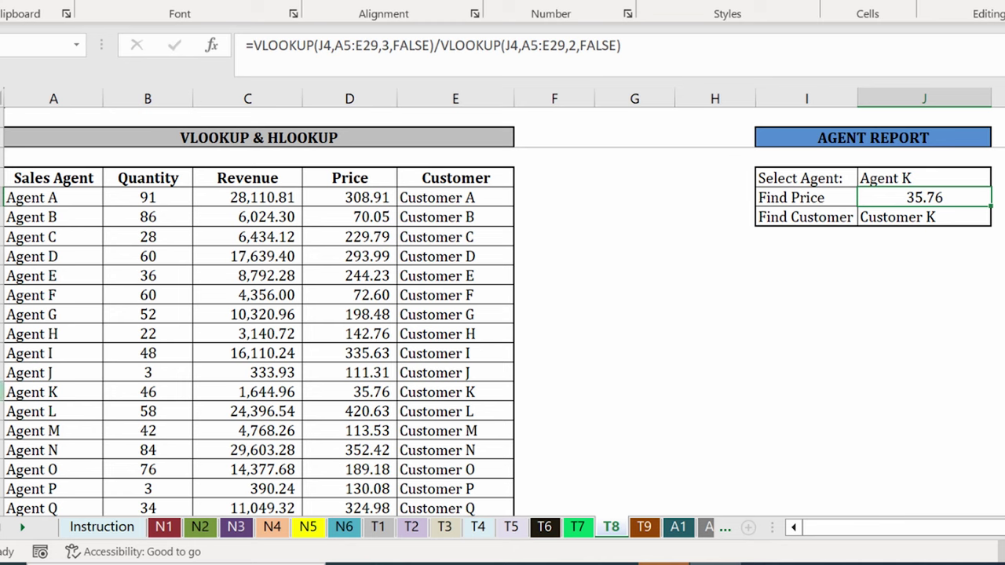
{"action": "left_click", "coordinate": [8, 392]}
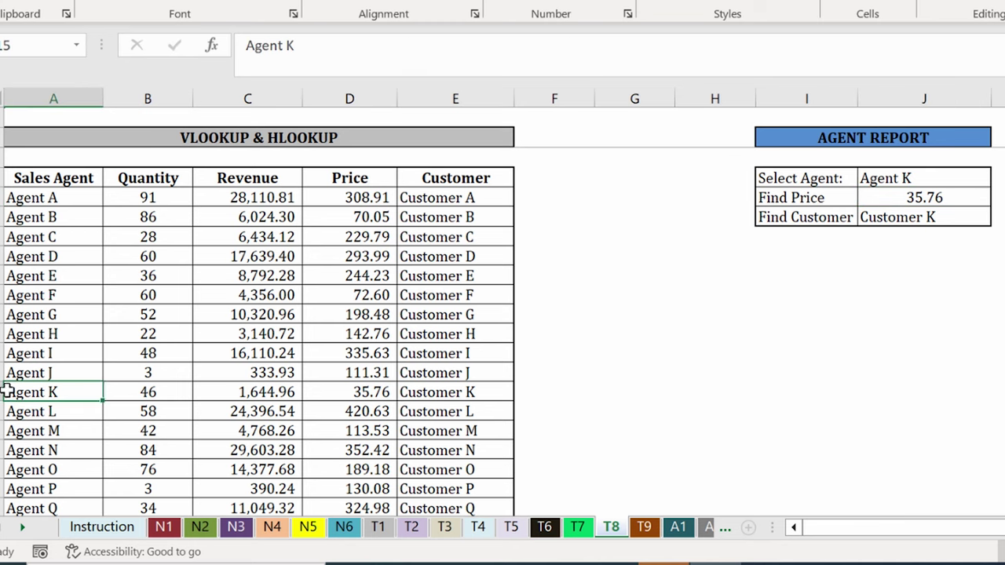
{"action": "left_click", "coordinate": [345, 392]}
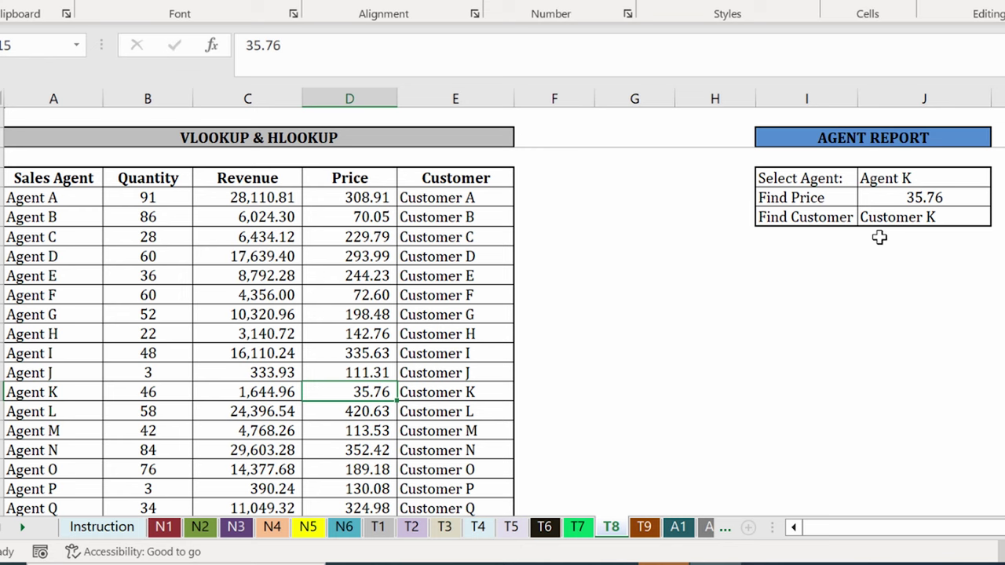
Choose Agent E in J4 and confirm the 244.23 price matches the table.
{"action": "left_click", "coordinate": [951, 179]}
{"action": "left_click", "coordinate": [1000, 182]}
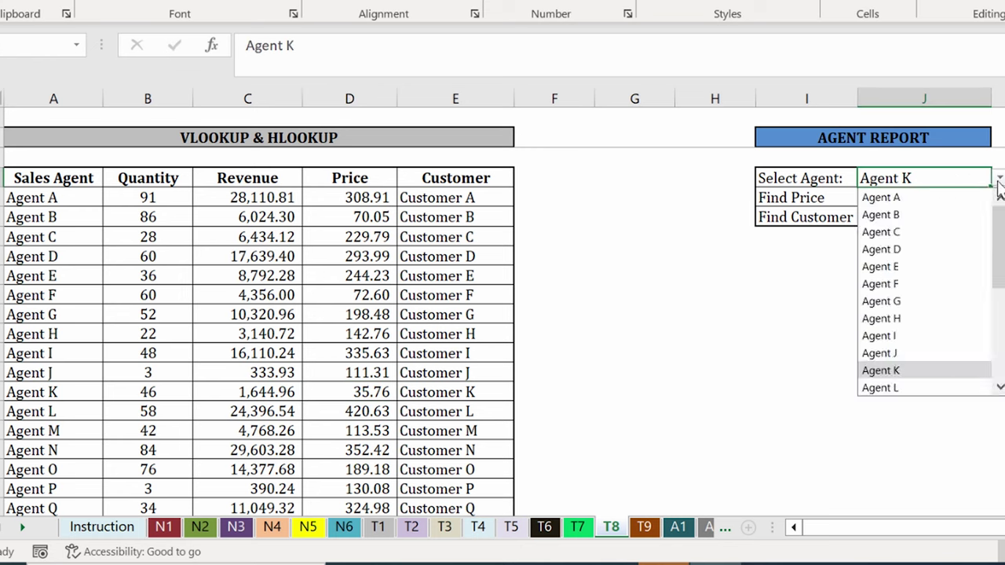
{"action": "left_click", "coordinate": [920, 269]}
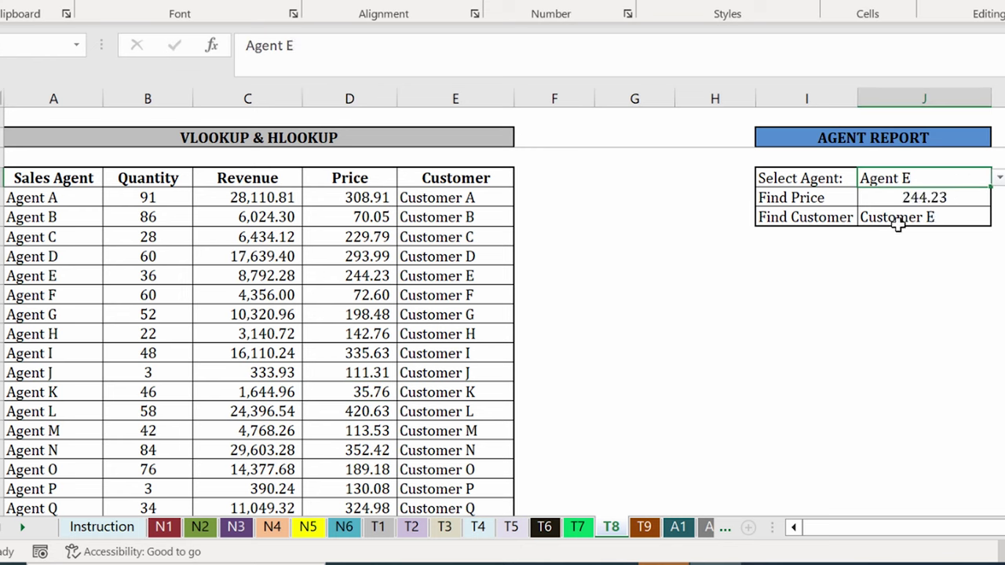
{"action": "left_click", "coordinate": [973, 199]}
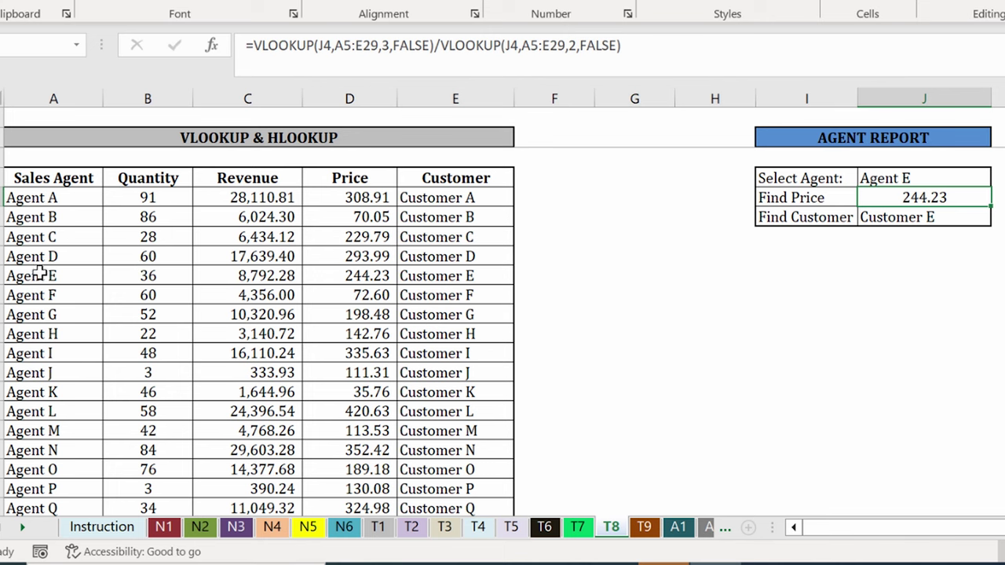
{"action": "left_click", "coordinate": [2, 275]}
{"action": "left_click", "coordinate": [345, 277]}
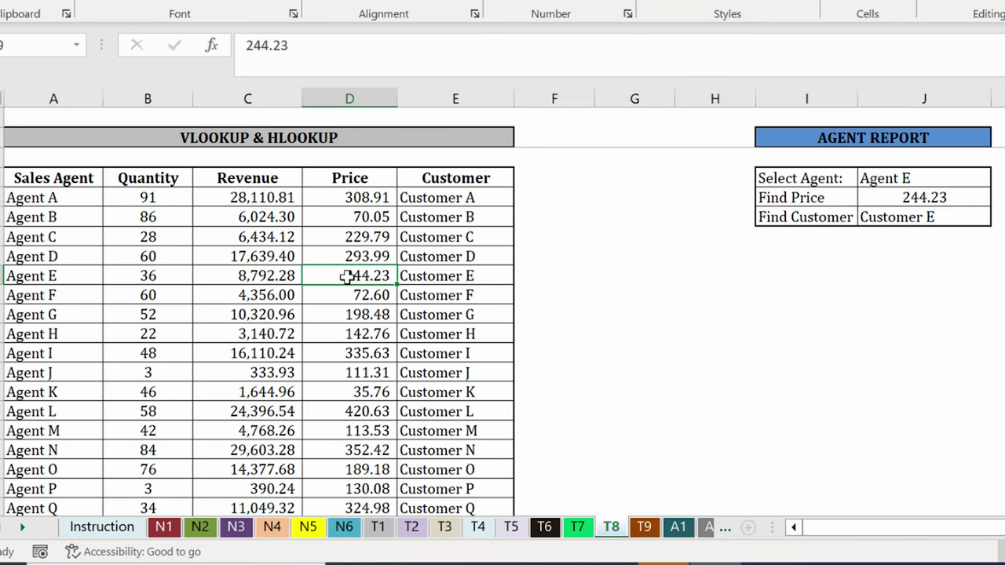
{"action": "left_click", "coordinate": [725, 263]}
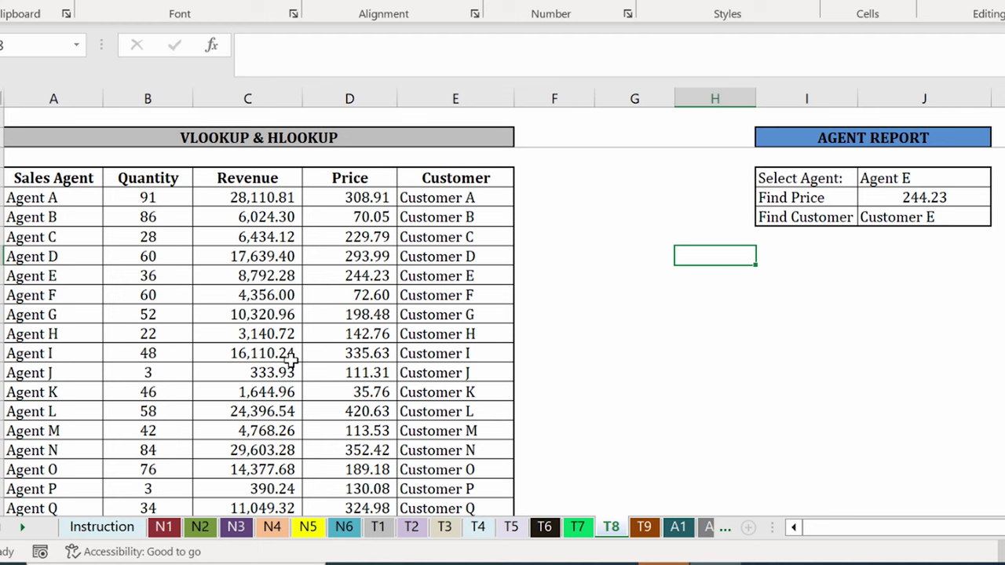
Copy A5:E29 and Paste Special it with Transpose below the table at A36.
{"action": "left_click_drag", "start_coordinate": [24, 179], "coordinate": [463, 474]}
{"action": "key", "text": "ctrl+c"}
{"action": "left_click", "coordinate": [53, 507]}
{"action": "scroll", "coordinate": [18, 314], "scroll_direction": "up", "scroll_amount": 2}
{"action": "scroll", "coordinate": [18, 329], "scroll_direction": "down", "scroll_amount": 4}
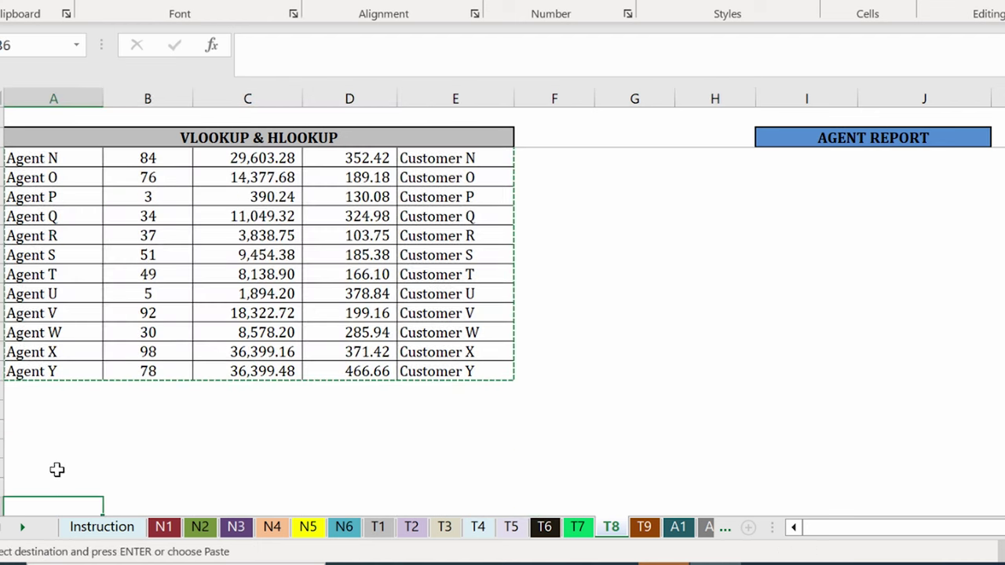
{"action": "scroll", "coordinate": [45, 498], "scroll_direction": "down", "scroll_amount": 1}
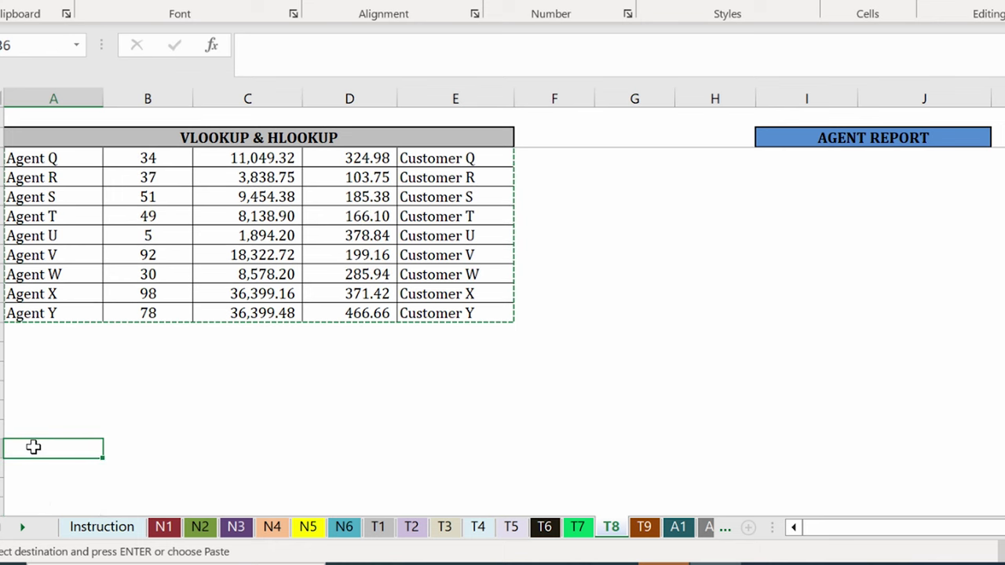
{"action": "right_click", "coordinate": [33, 447]}
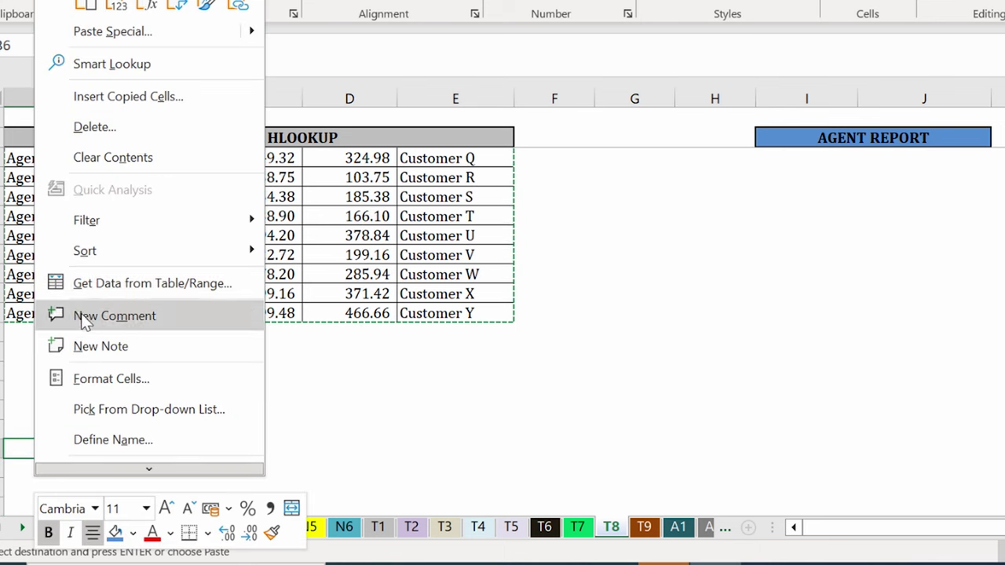
{"action": "left_click", "coordinate": [112, 32]}
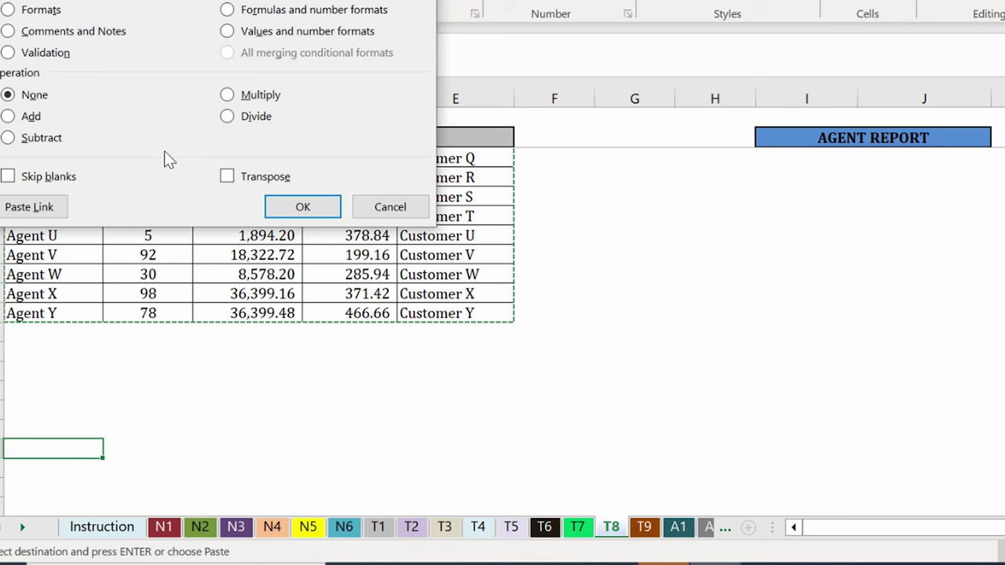
{"action": "left_click", "coordinate": [227, 177]}
{"action": "left_click", "coordinate": [292, 207]}
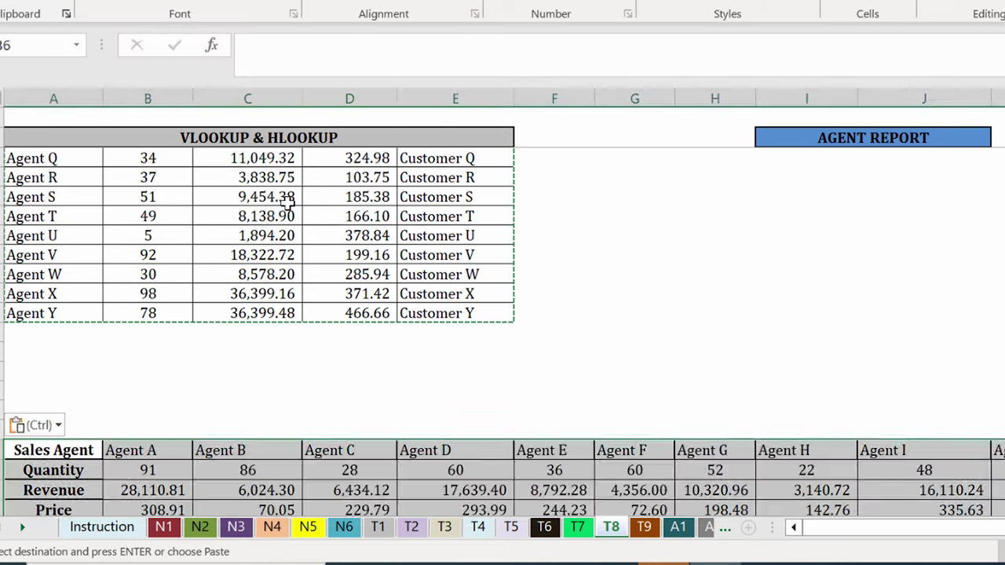
{"action": "scroll", "coordinate": [289, 202], "scroll_direction": "down", "scroll_amount": 2}
{"action": "left_click", "coordinate": [350, 472]}
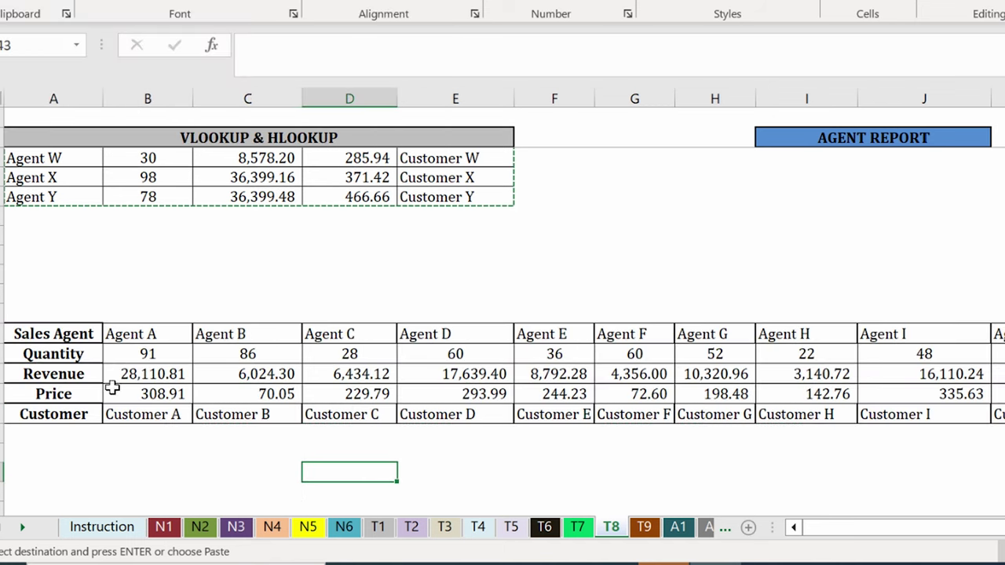
{"action": "left_click_drag", "start_coordinate": [846, 541], "coordinate": [809, 538]}
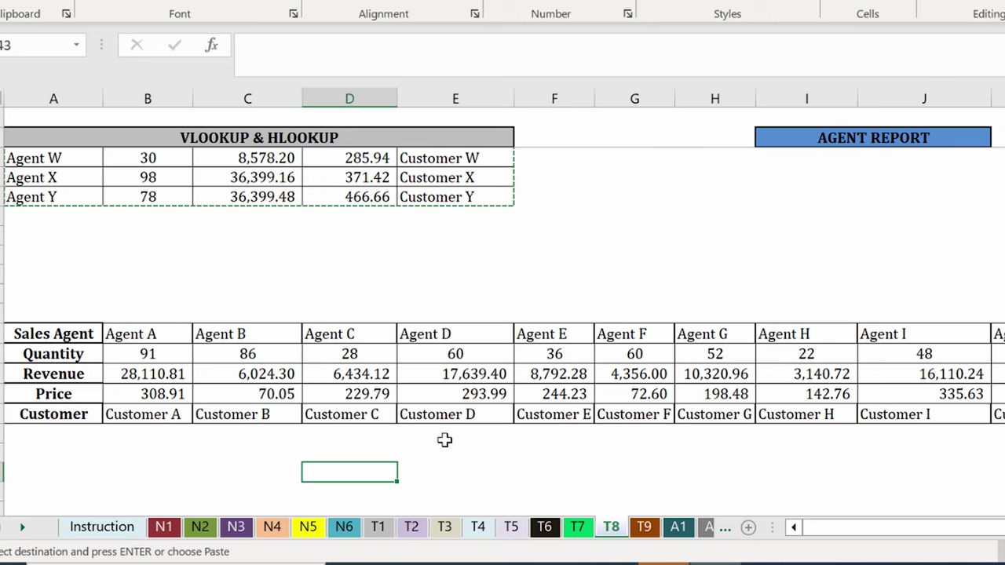
Return to the top of the sheet and select the Agent Report cells I4:J6.
{"action": "scroll", "coordinate": [550, 456], "scroll_direction": "up", "scroll_amount": 1}
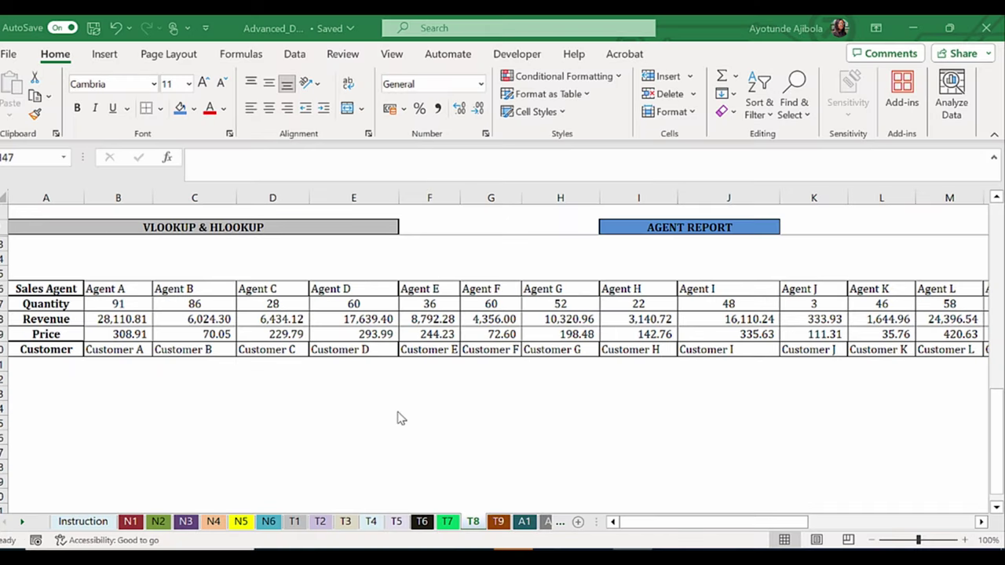
{"action": "key", "text": "ctrl+z"}
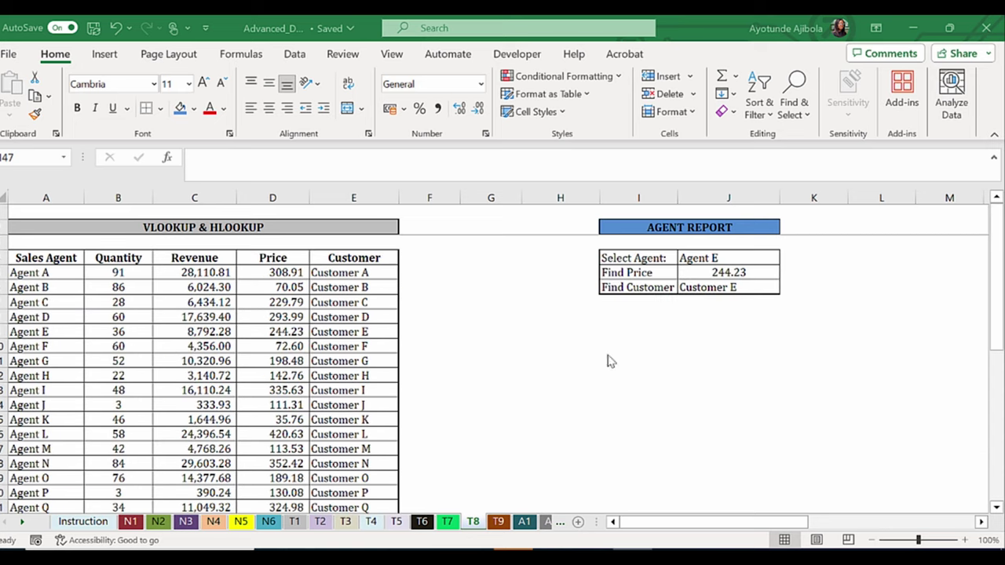
{"action": "left_click_drag", "start_coordinate": [636, 258], "coordinate": [746, 284]}
Paste the copied Agent Report block at C46 below the transposed table.
{"action": "key", "text": "ctrl+c"}
{"action": "scroll", "coordinate": [495, 399], "scroll_direction": "down", "scroll_amount": 6}
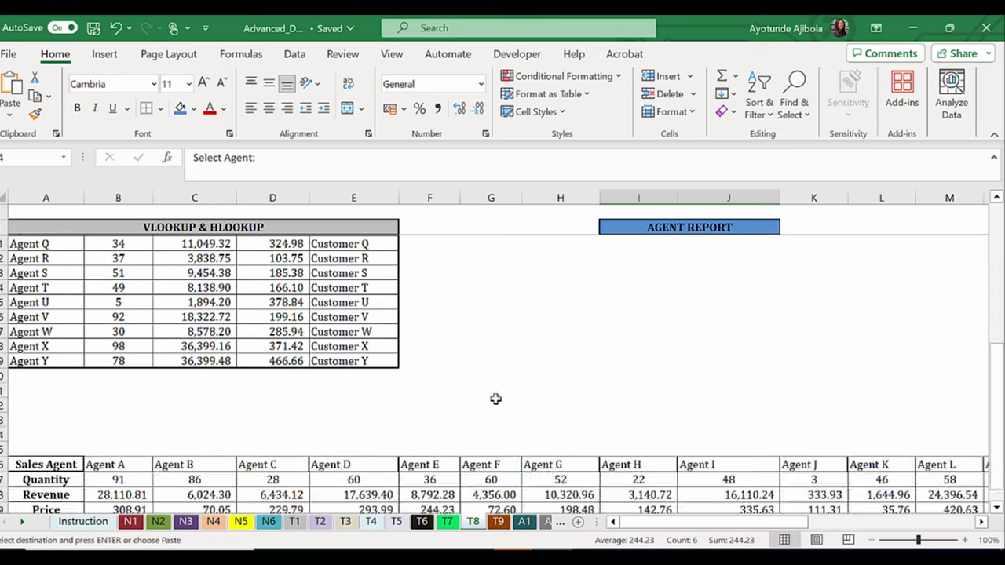
{"action": "scroll", "coordinate": [495, 399], "scroll_direction": "down", "scroll_amount": 6}
{"action": "left_click", "coordinate": [194, 351]}
{"action": "key", "text": "ctrl+v"}
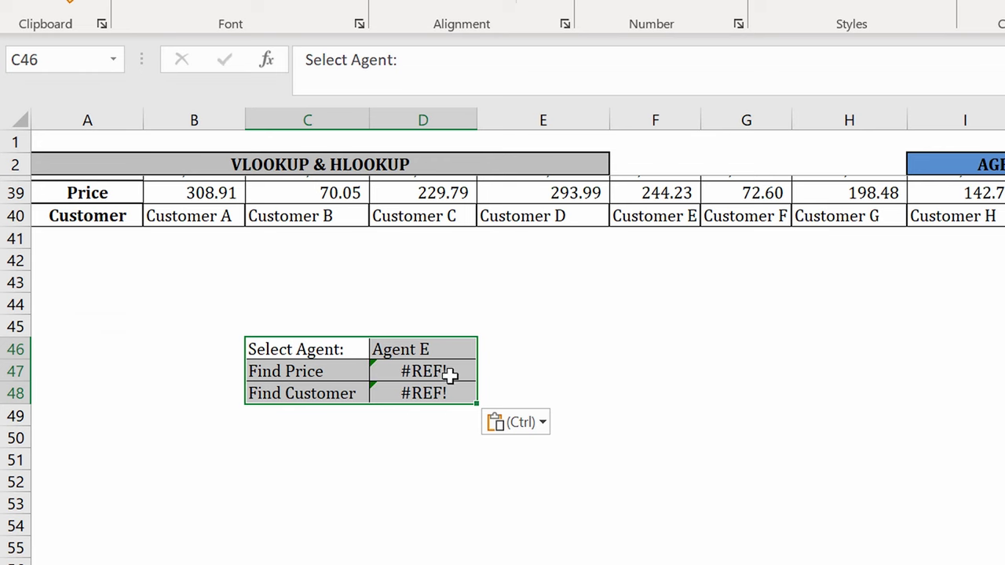
{"action": "scroll", "coordinate": [449, 374], "scroll_direction": "up", "scroll_amount": 1}
{"action": "left_click", "coordinate": [411, 418]}
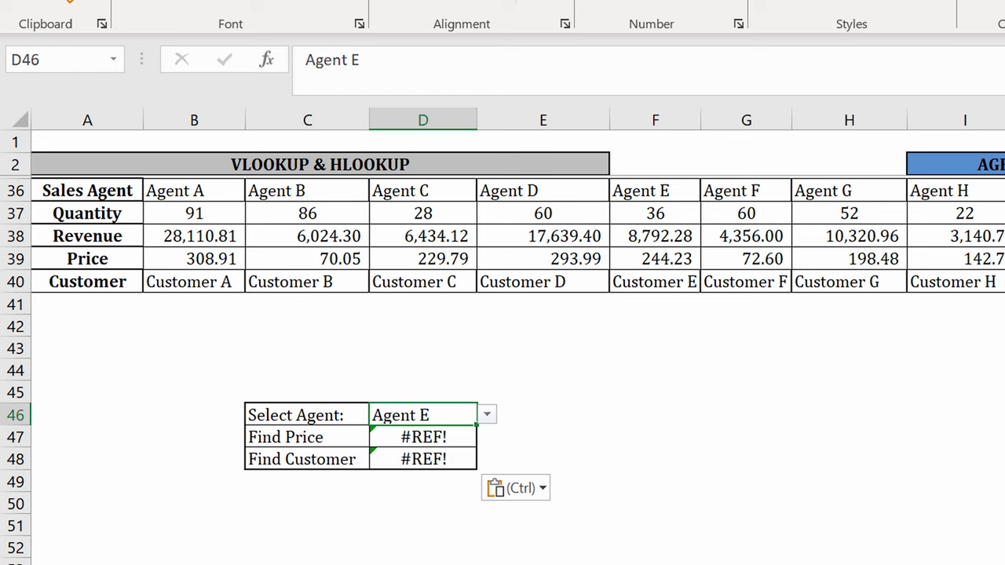
Replace D47's broken formula with =HLOOKUP( using D46 as the lookup value.
{"action": "scroll", "coordinate": [449, 371], "scroll_direction": "down", "scroll_amount": 1}
{"action": "left_click", "coordinate": [449, 372]}
{"action": "double_click", "coordinate": [449, 371]}
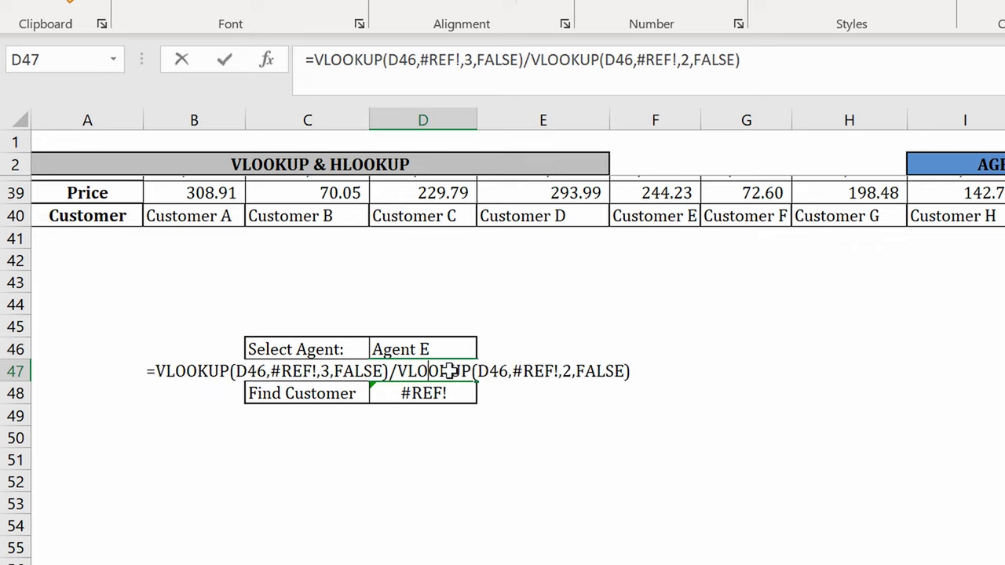
{"action": "key", "text": "Escape"}
{"action": "type", "text": "=HLOOKUP("}
{"action": "left_click", "coordinate": [369, 266]}
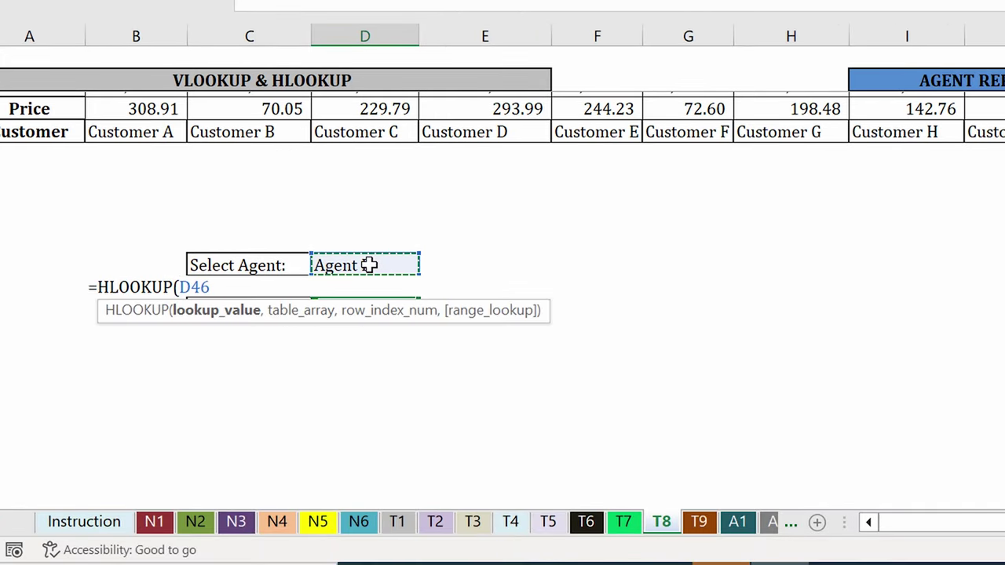
{"action": "type", "text": ","}
{"action": "scroll", "coordinate": [369, 265], "scroll_direction": "up", "scroll_amount": 1}
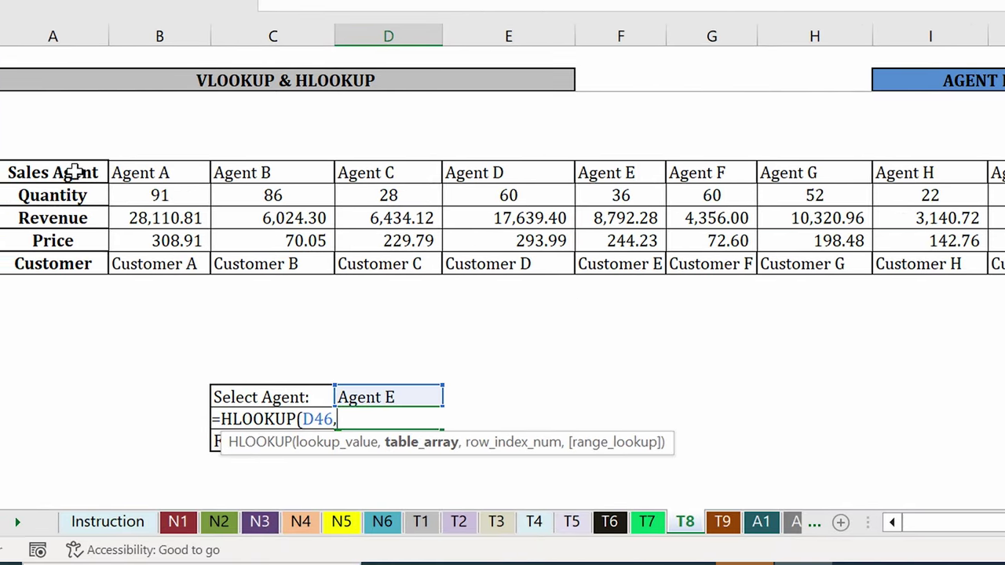
{"action": "left_click_drag", "start_coordinate": [53, 168], "coordinate": [102, 262]}
{"action": "key", "text": "ctrl+shift+Right"}
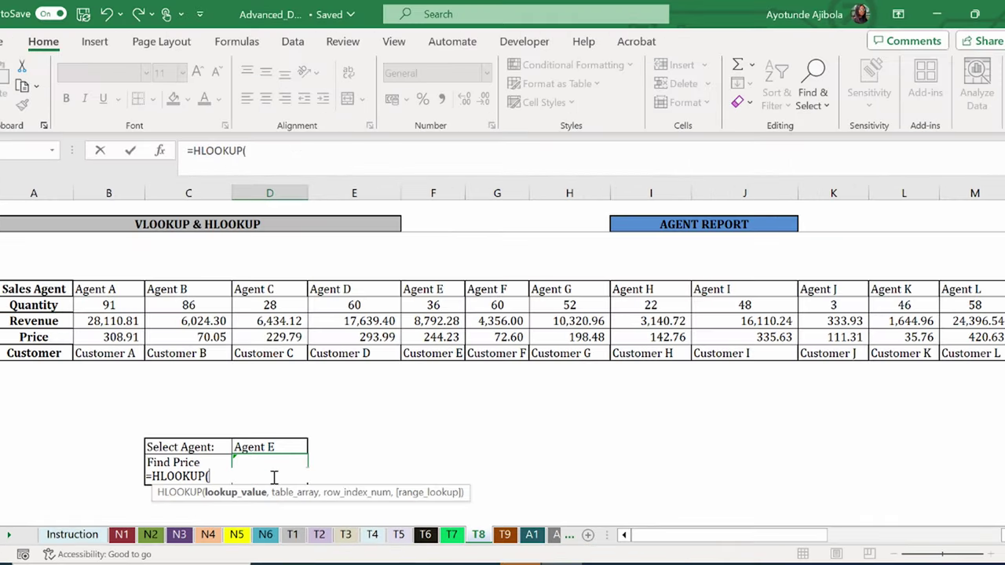
Finish D47 as =HLOOKUP(D46,B36:Z40,4,FALSE) for 244.23 and clear Find Customer's error.
{"action": "left_click", "coordinate": [267, 447]}
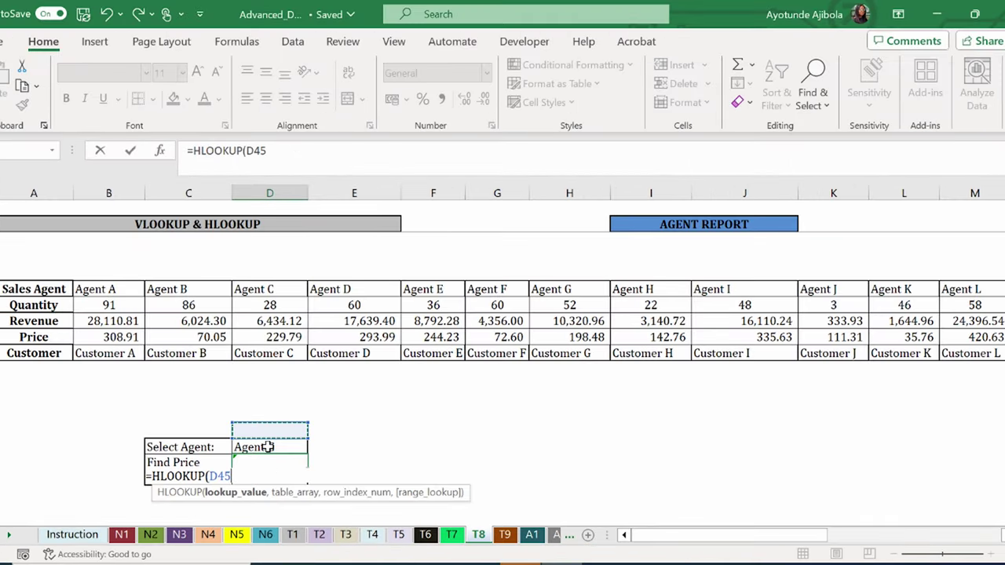
{"action": "type", "text": ","}
{"action": "scroll", "coordinate": [153, 247], "scroll_direction": "down", "scroll_amount": 1}
{"action": "left_click_drag", "start_coordinate": [124, 243], "coordinate": [997, 306]}
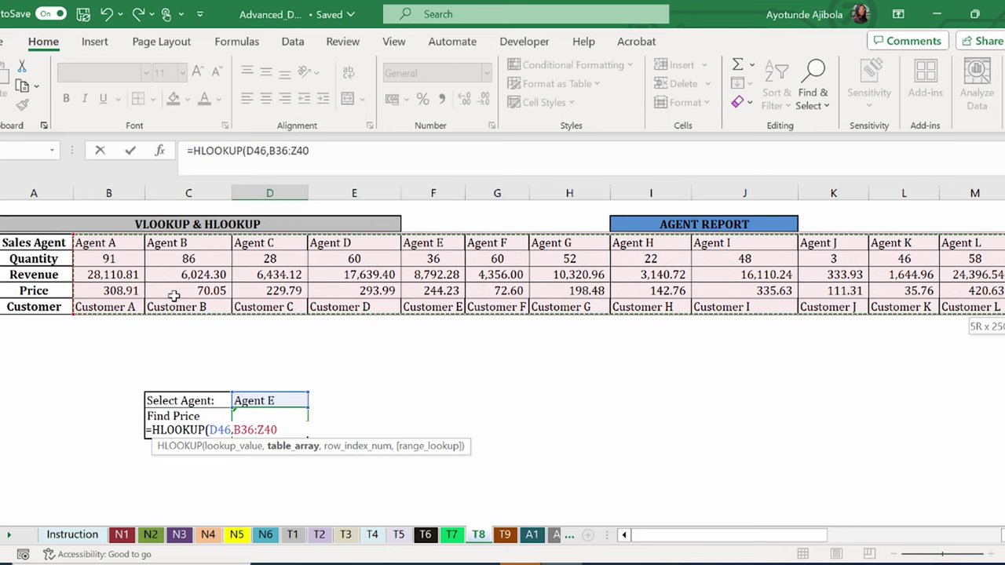
{"action": "type", "text": ","}
{"action": "scroll", "coordinate": [366, 403], "scroll_direction": "up", "scroll_amount": 1}
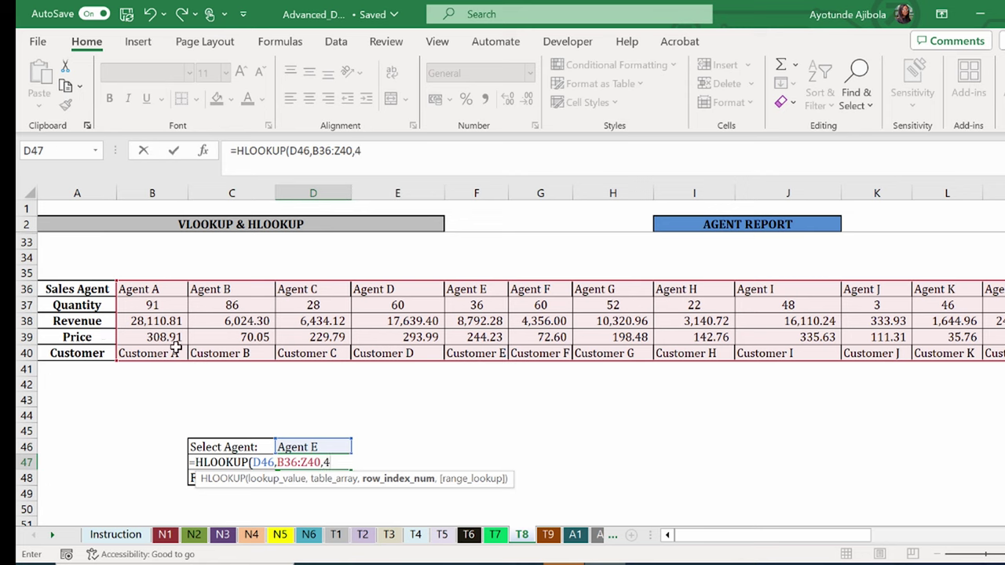
{"action": "type", "text": "D"}
{"action": "key", "text": "BackSpace"}
{"action": "type", "text": "FALSE"}
{"action": "key", "text": "Return"}
{"action": "left_click", "coordinate": [317, 477]}
{"action": "key", "text": "Delete"}
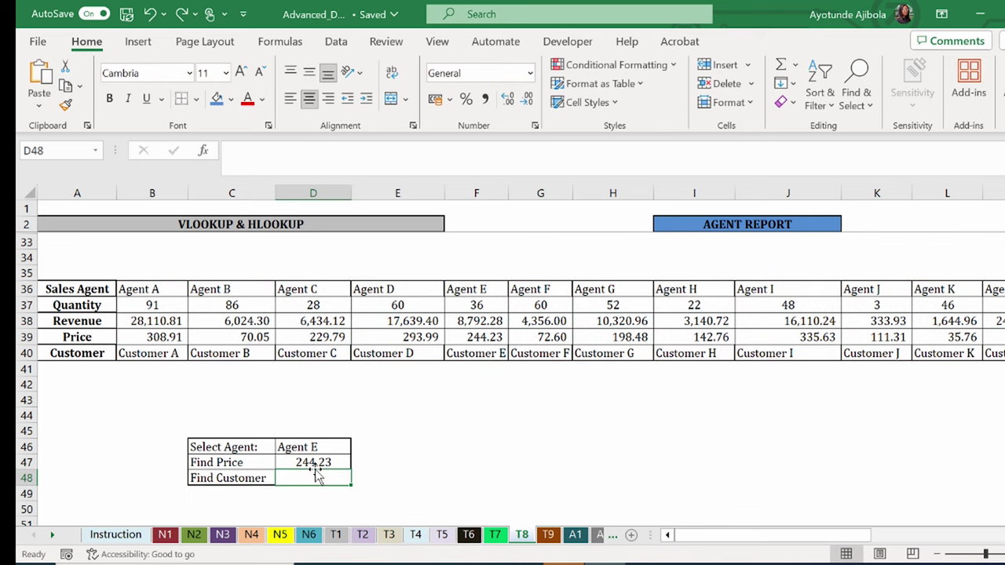
Copy D47's HLOOKUP into D48 and change its row index to 5, returning Customer E.
{"action": "left_click", "coordinate": [329, 461]}
{"action": "left_click", "coordinate": [448, 143]}
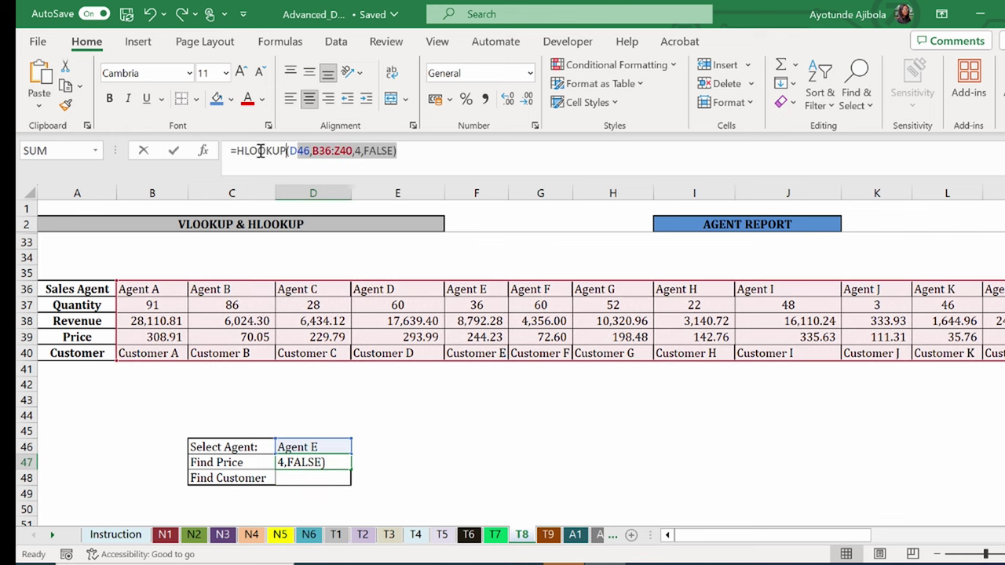
{"action": "key", "text": "Return"}
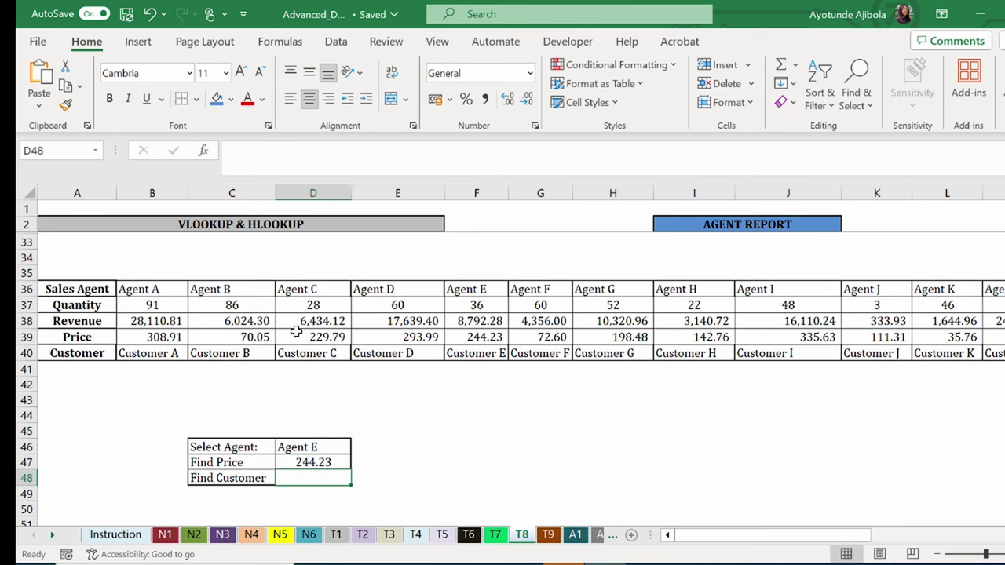
{"action": "left_click", "coordinate": [293, 167]}
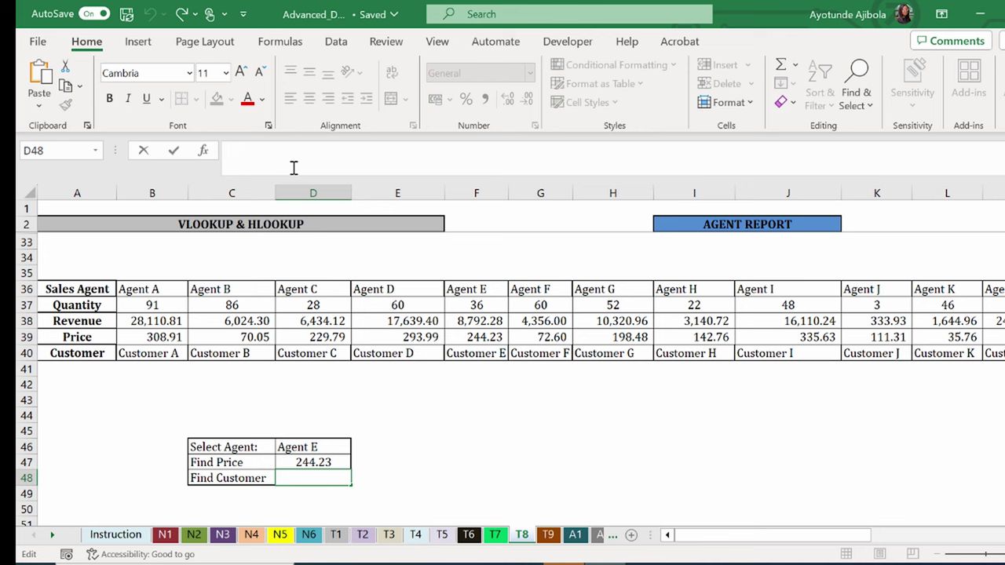
{"action": "key", "text": "ctrl+v"}
{"action": "key", "text": "ctrl+Return"}
{"action": "double_click", "coordinate": [264, 481]}
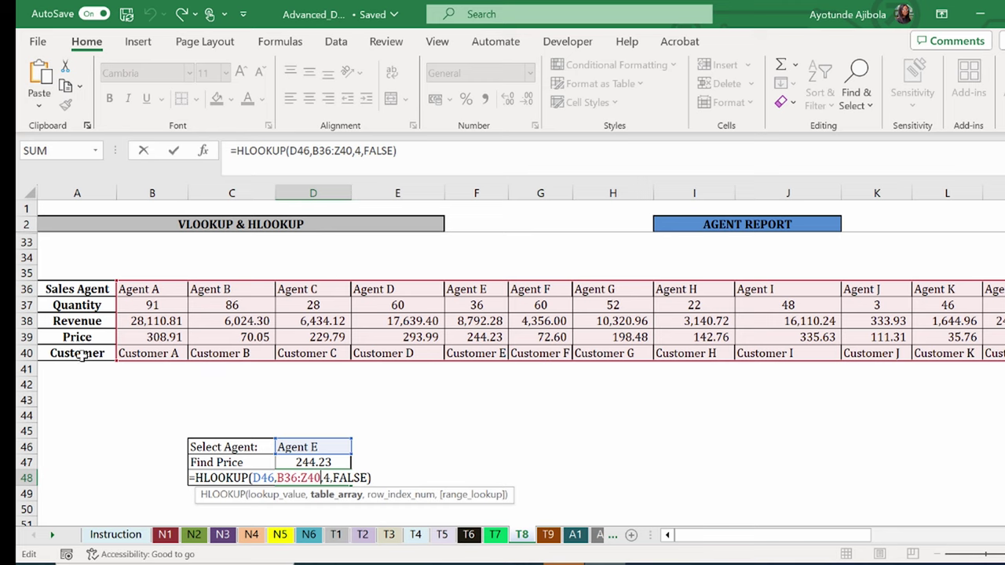
{"action": "left_click", "coordinate": [362, 151]}
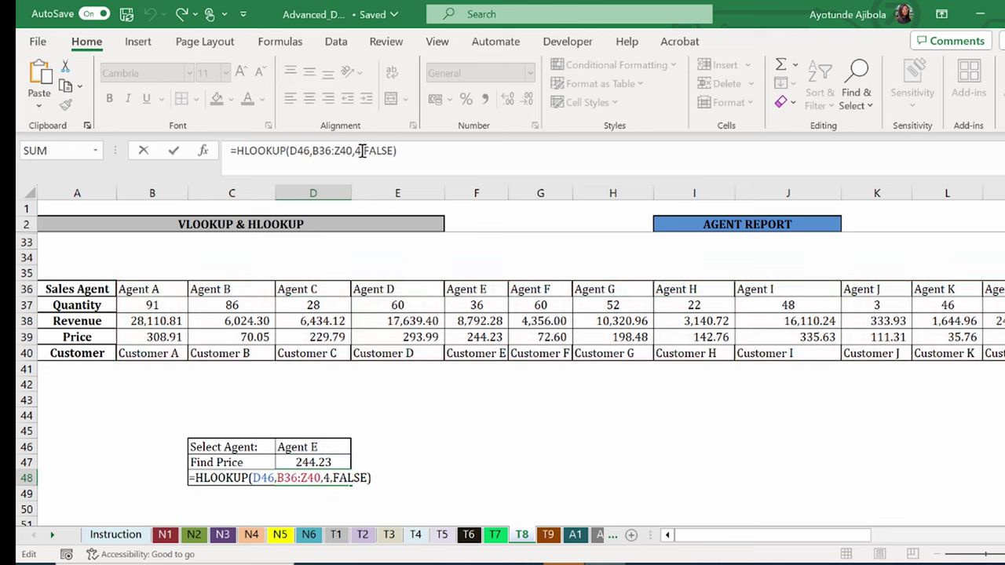
{"action": "key", "text": "BackSpace"}
{"action": "type", "text": "5"}
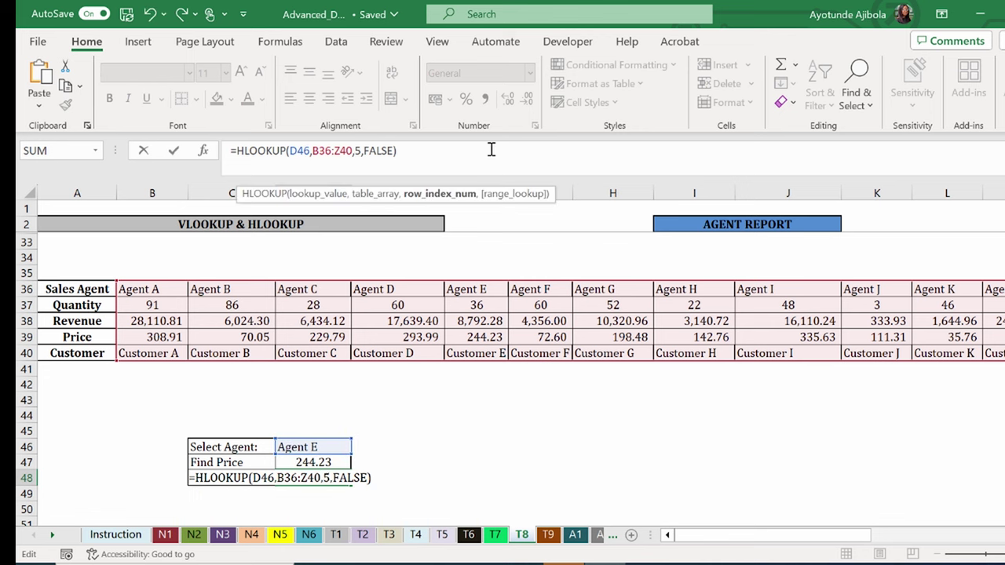
{"action": "key", "text": "Return"}
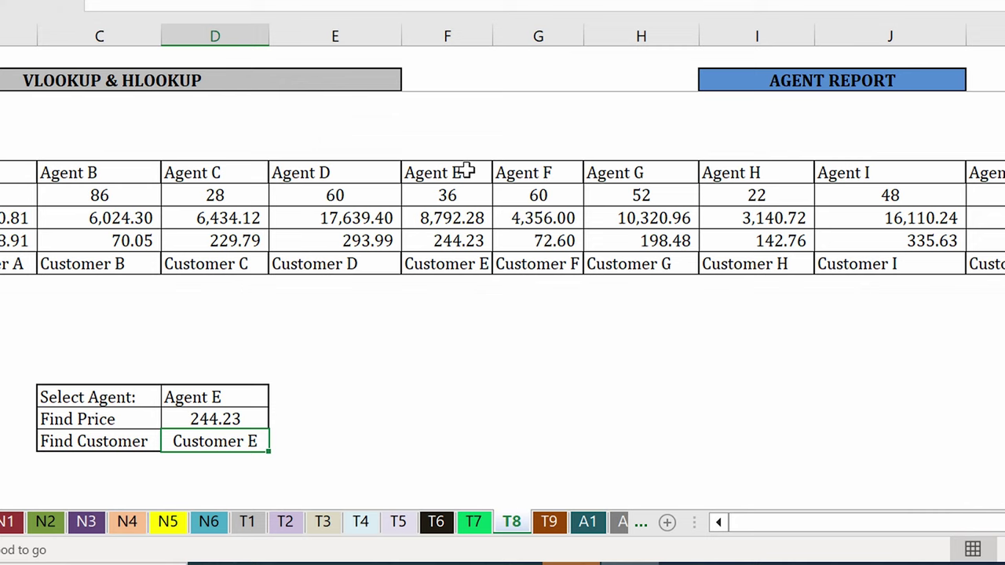
Check Agent E's price and Customer E lookups against the transposed table.
{"action": "left_click", "coordinate": [467, 171]}
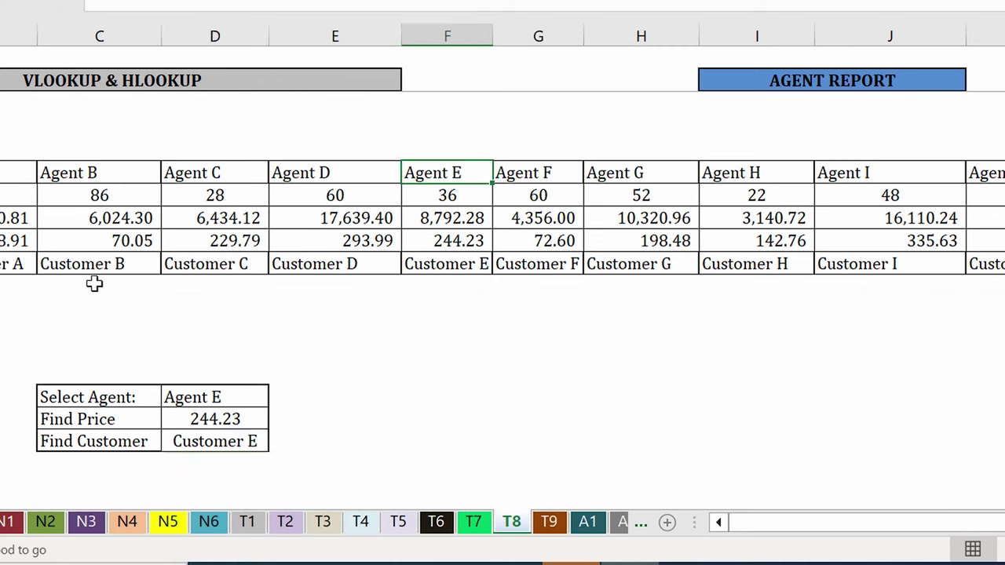
{"action": "left_click", "coordinate": [229, 416]}
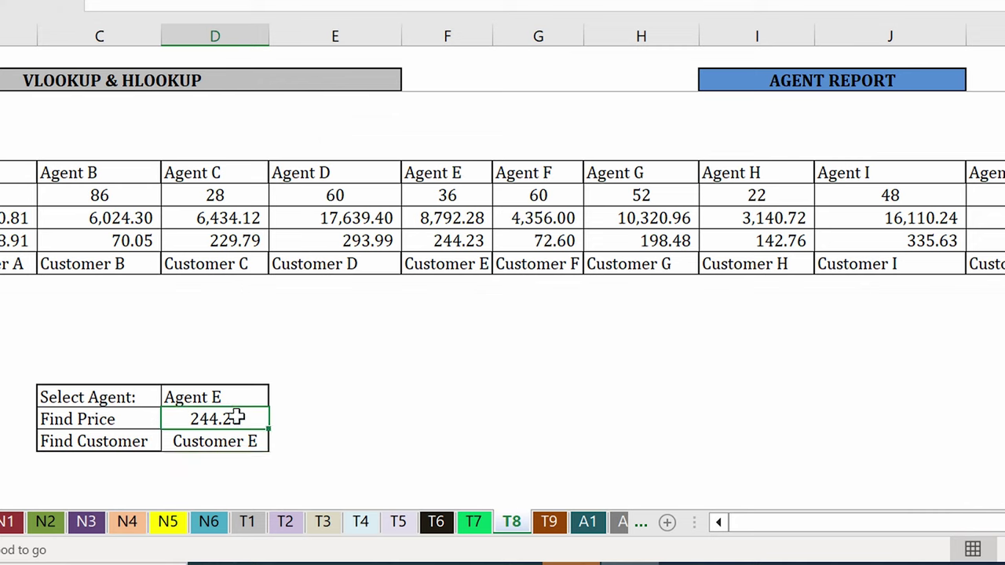
{"action": "left_click", "coordinate": [556, 262]}
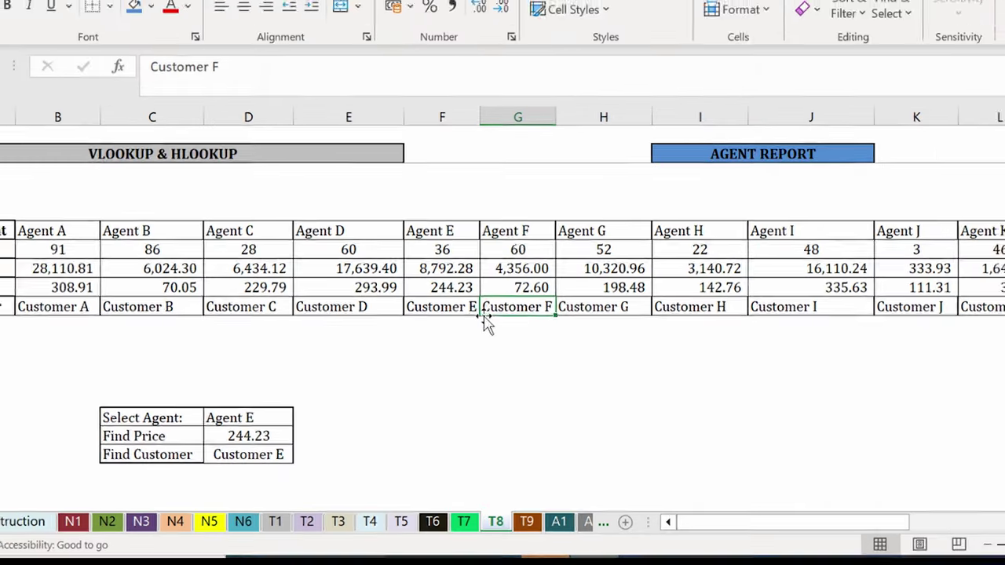
{"action": "left_click", "coordinate": [478, 266]}
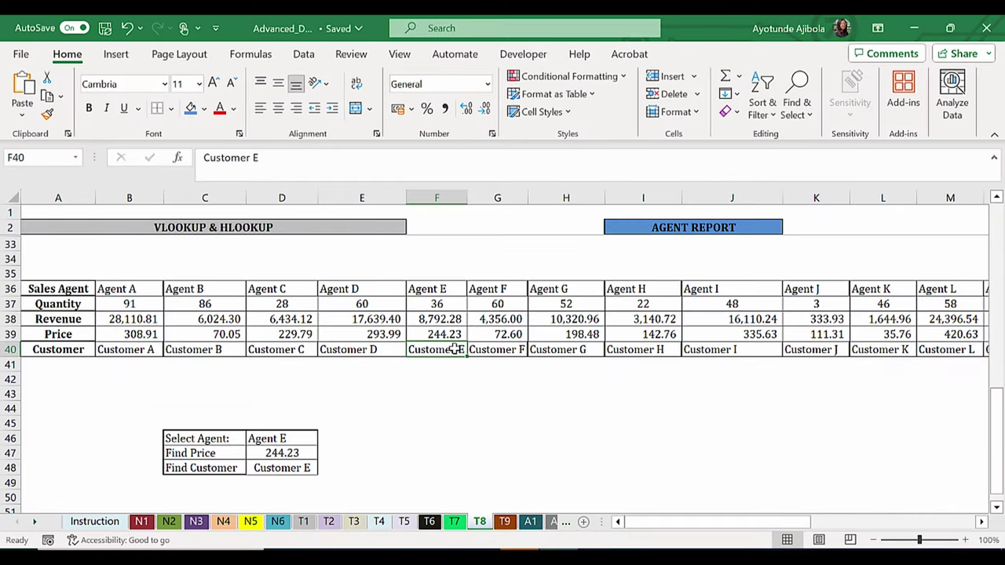
{"action": "left_click", "coordinate": [286, 467]}
Pick Agent I in D46 and confirm price 335.63 and Customer I match the table.
{"action": "left_click", "coordinate": [313, 439]}
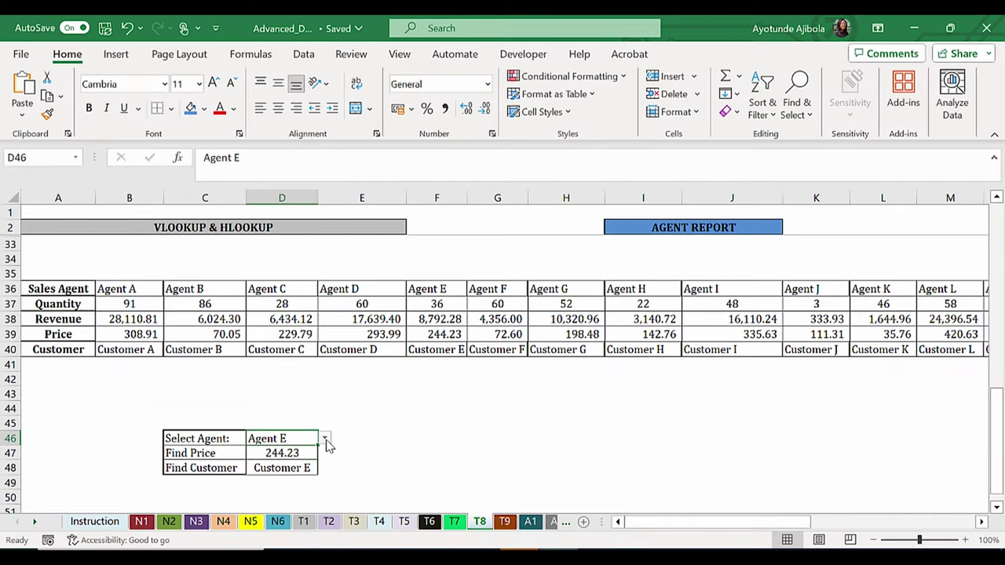
{"action": "left_click", "coordinate": [325, 440]}
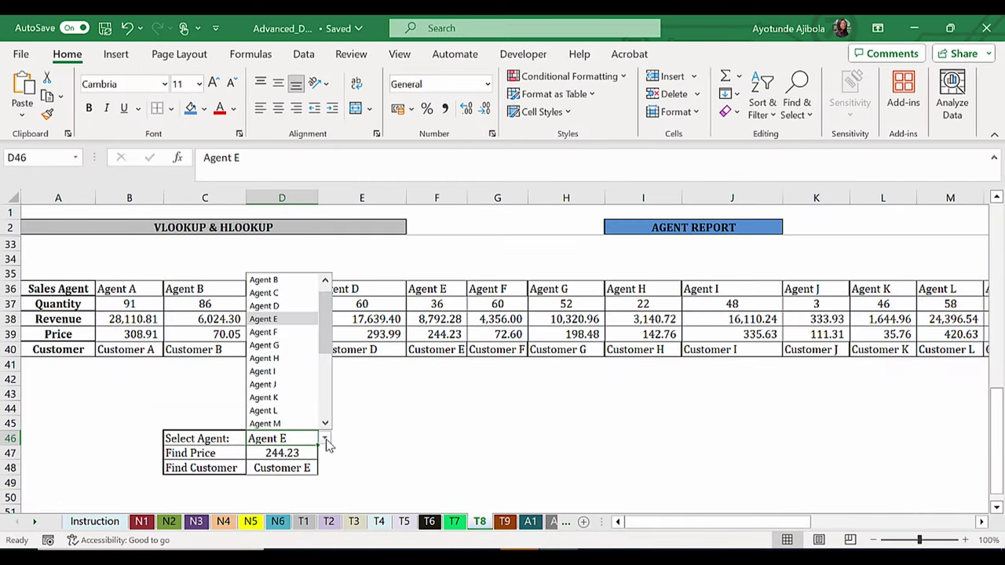
{"action": "left_click", "coordinate": [264, 374]}
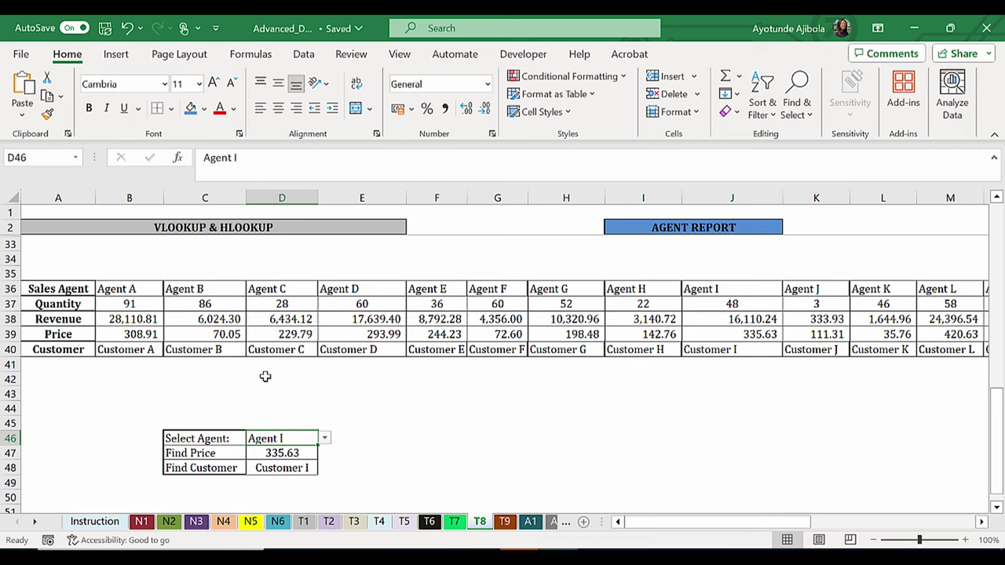
{"action": "left_click", "coordinate": [273, 453]}
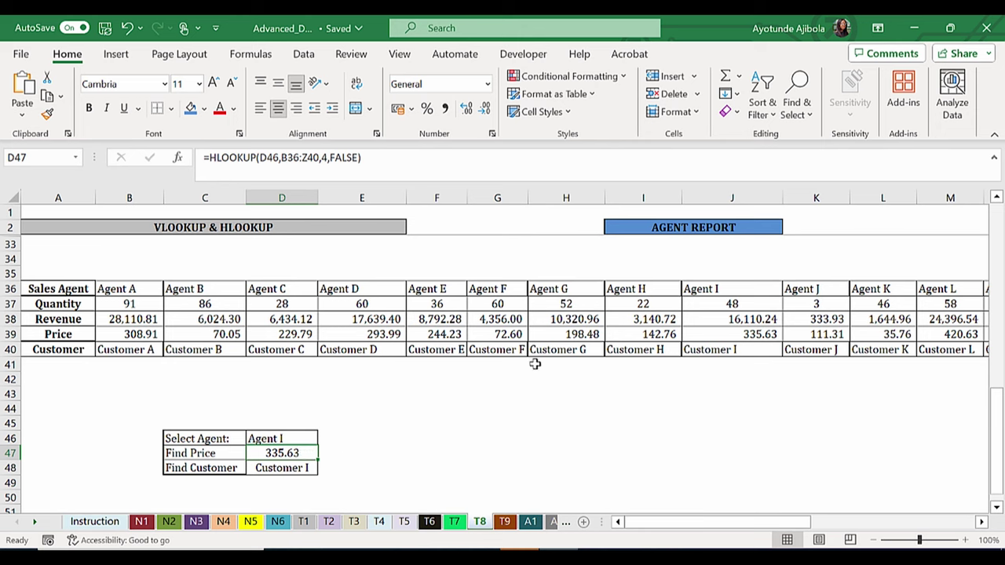
{"action": "left_click", "coordinate": [712, 321]}
{"action": "left_click", "coordinate": [717, 333]}
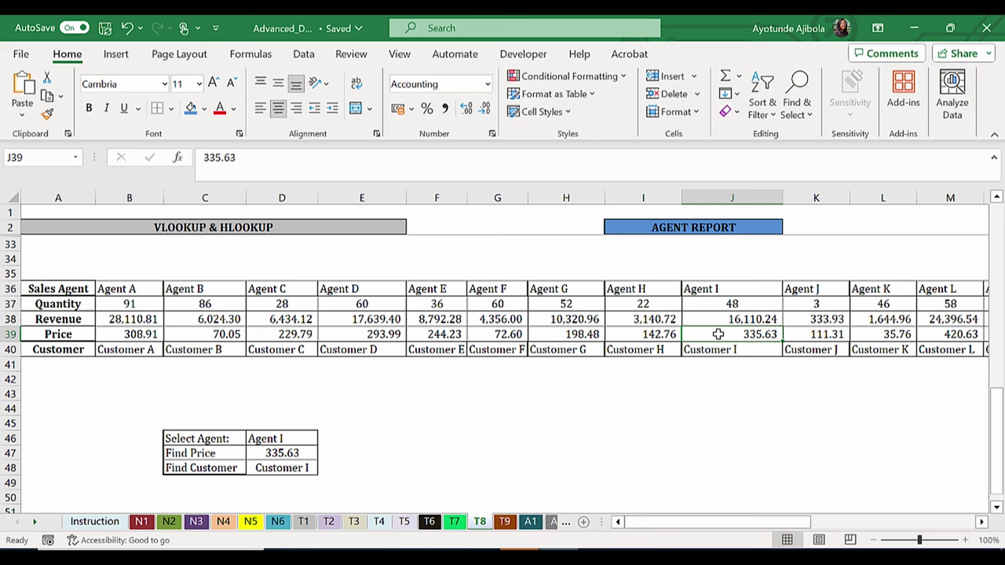
{"action": "left_click", "coordinate": [305, 467]}
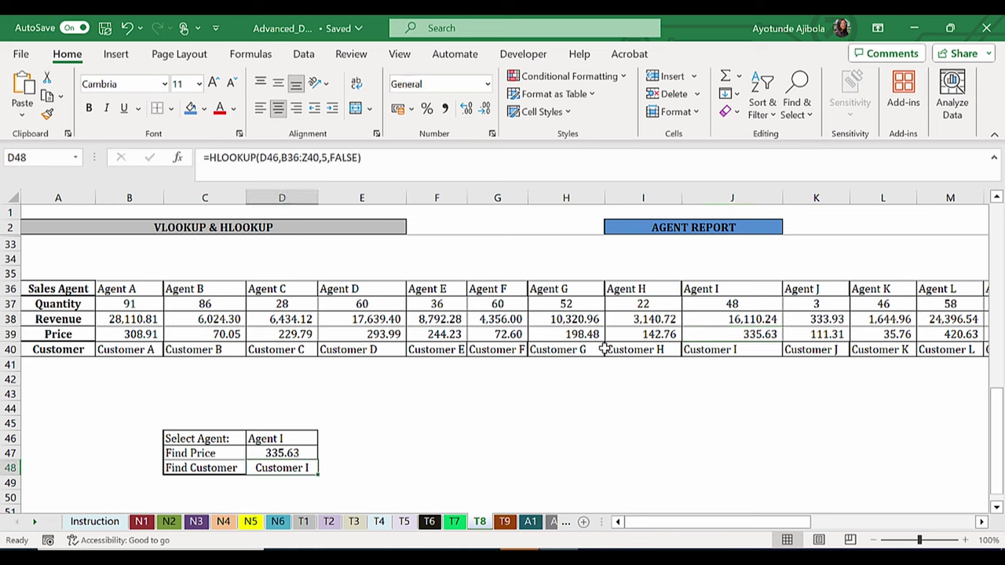
{"action": "left_click", "coordinate": [717, 348]}
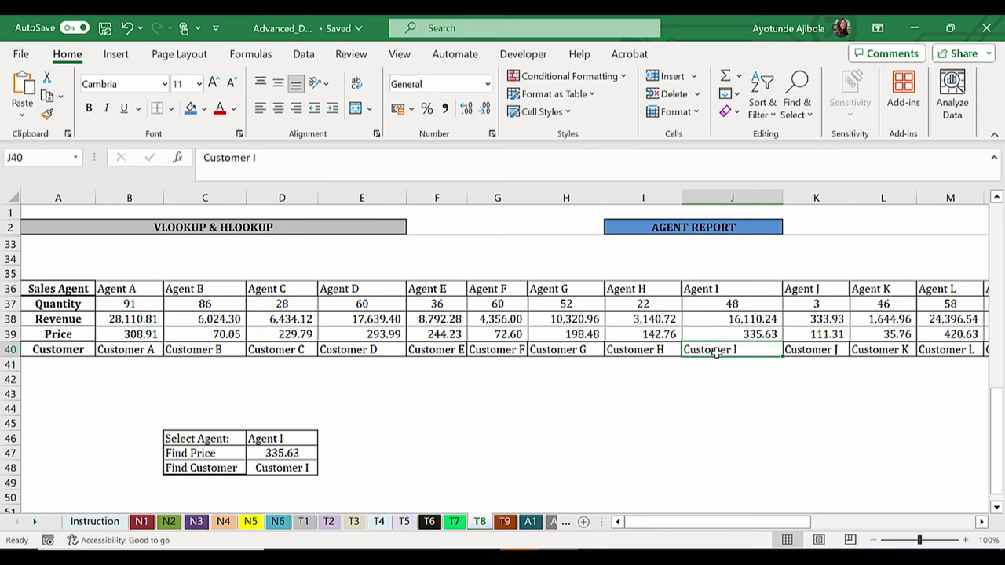
{"action": "left_click", "coordinate": [281, 453]}
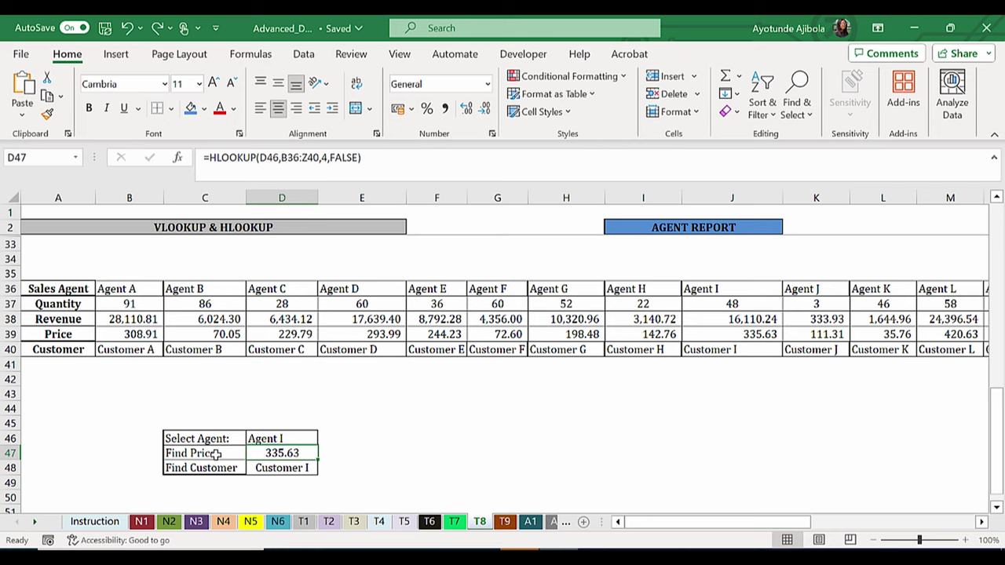
Rename the Find Price label in C47 to Quantity.
{"action": "left_click", "coordinate": [216, 456]}
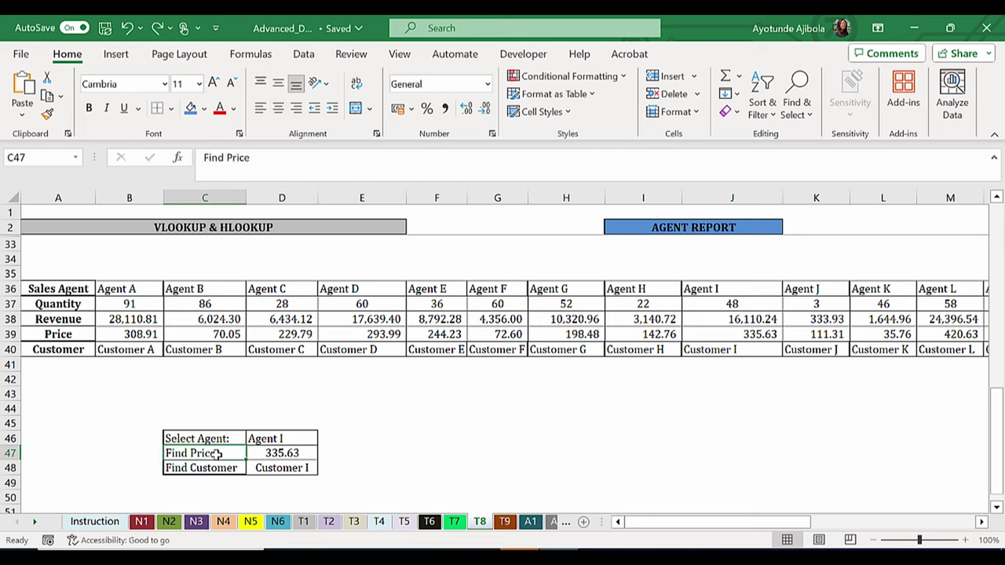
{"action": "type", "text": "Quantit"}
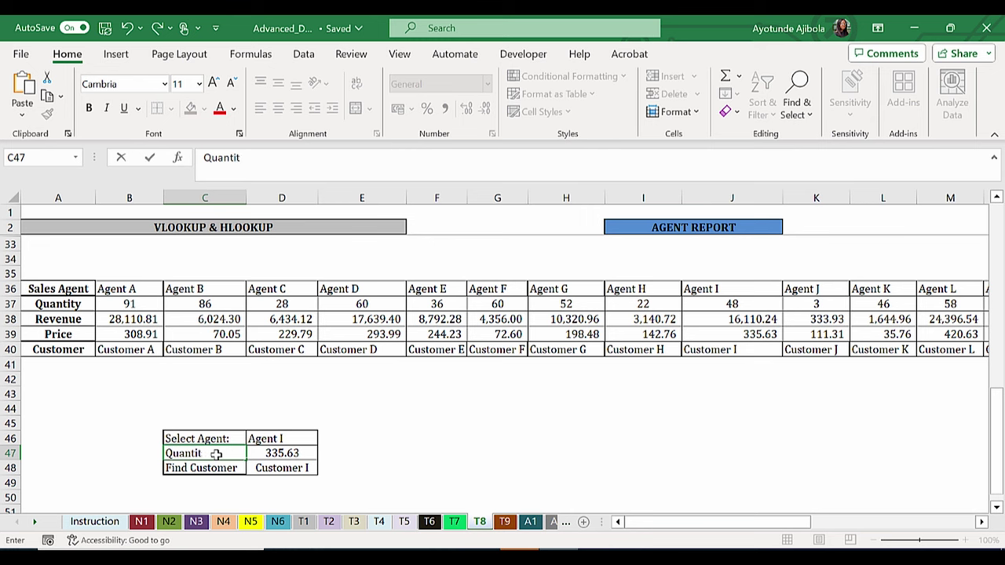
{"action": "type", "text": "y"}
{"action": "key", "text": "Tab"}
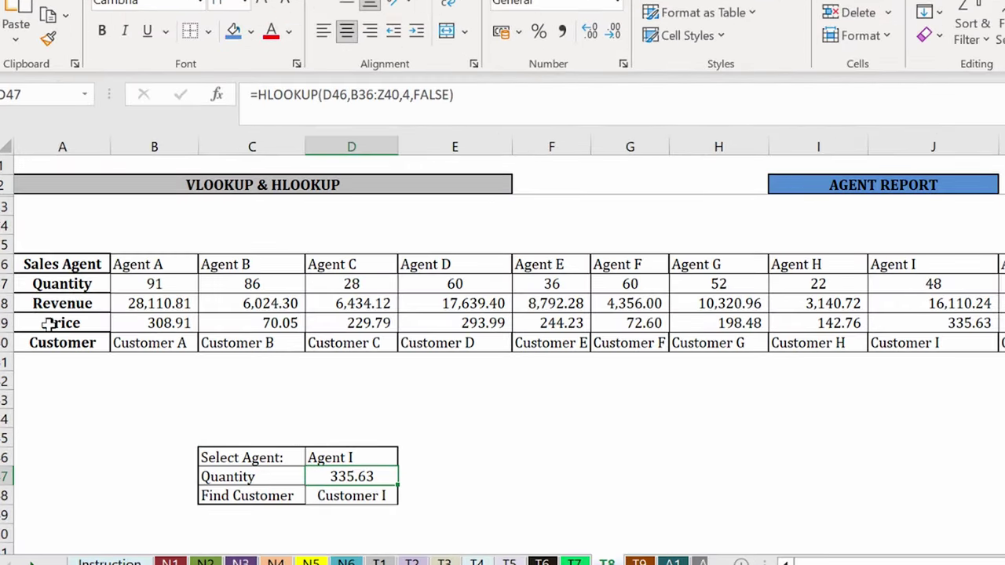
Change D47's HLOOKUP row index from 4 to 2, returning quantity 48 for Agent I.
{"action": "left_click", "coordinate": [40, 284]}
{"action": "left_click", "coordinate": [325, 477]}
{"action": "left_click", "coordinate": [410, 95]}
{"action": "key", "text": "BackSpace"}
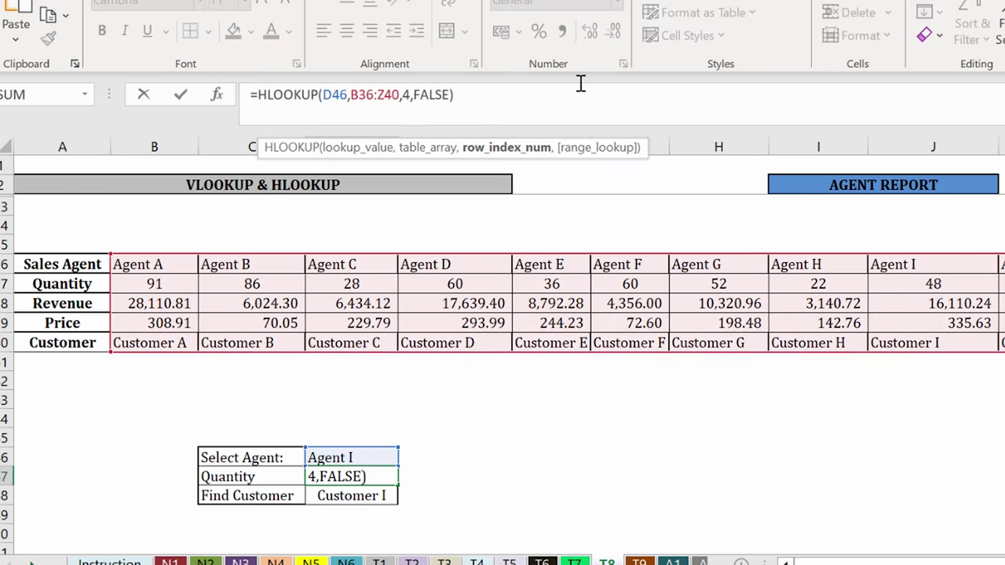
{"action": "type", "text": "2"}
{"action": "key", "text": "Return"}
{"action": "key", "text": "Up"}
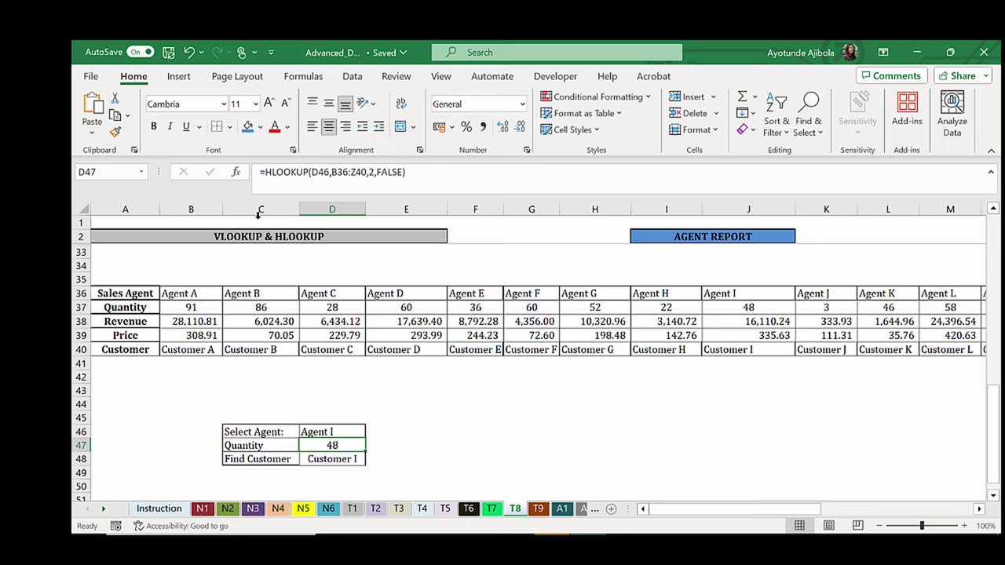
{"action": "left_click", "coordinate": [738, 309]}
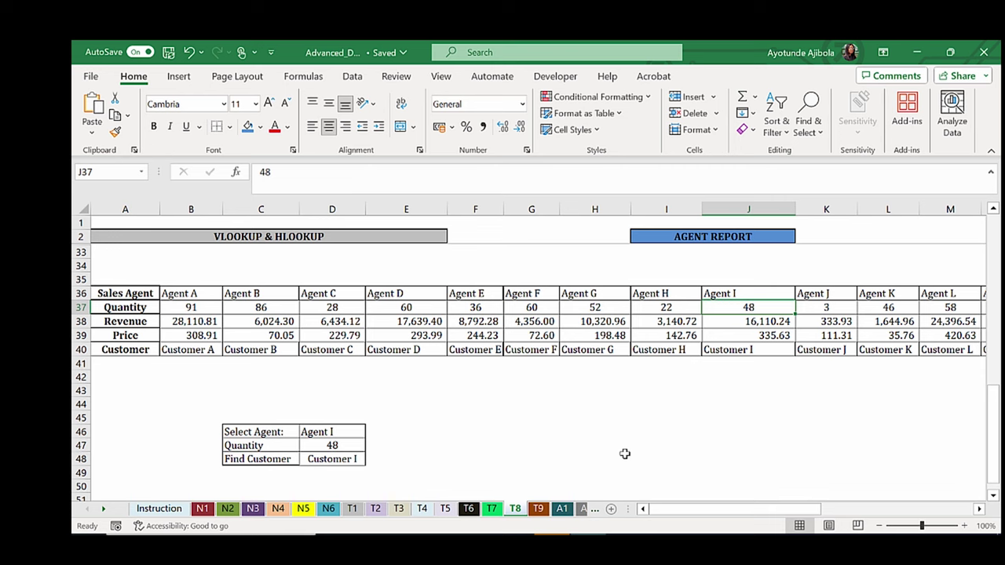
{"action": "scroll", "coordinate": [624, 453], "scroll_direction": "up", "scroll_amount": 9}
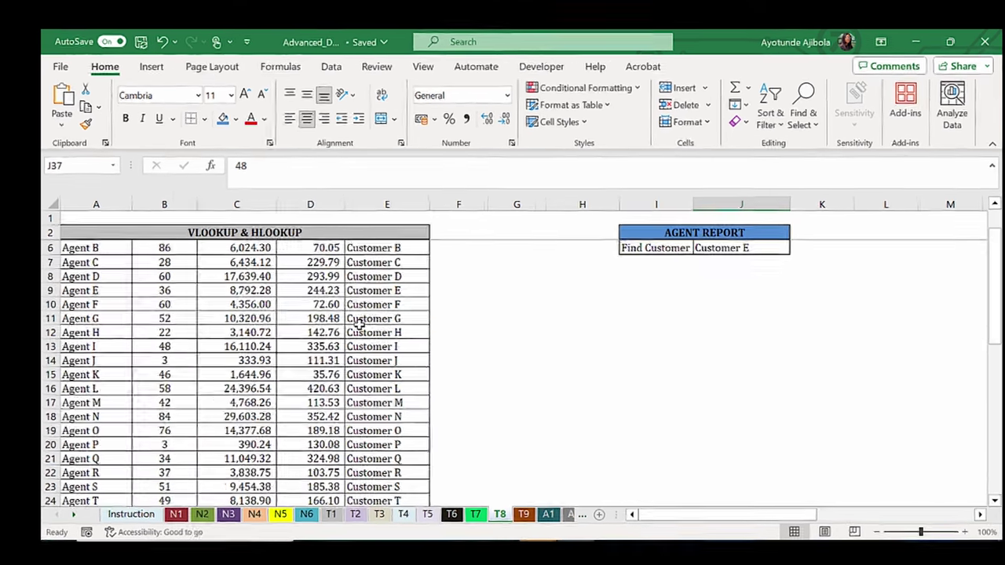